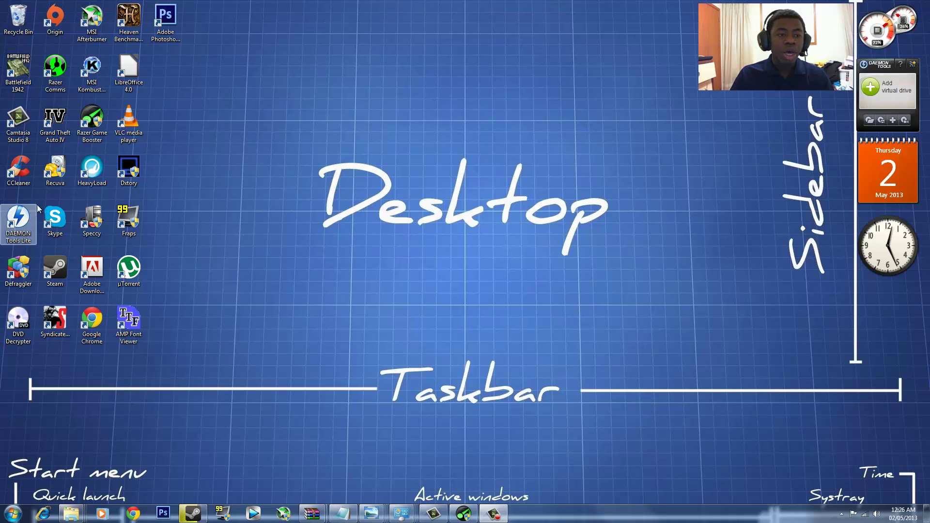
Step: Move the Razer Game Booster shortcut to the middle of the desktop and open the program
{"action": "left_click_drag", "start_coordinate": [89, 126], "coordinate": [347, 177]}
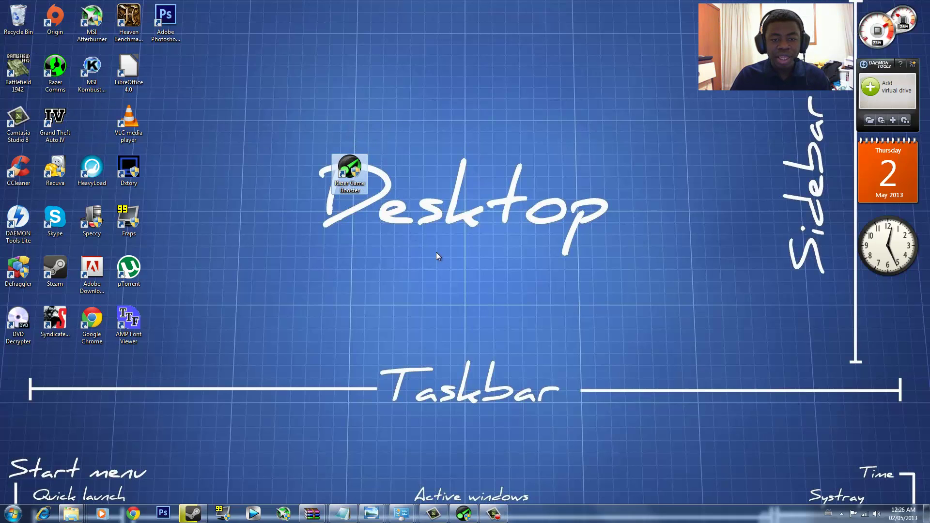
{"action": "left_click_drag", "start_coordinate": [436, 252], "coordinate": [293, 141]}
{"action": "left_click_drag", "start_coordinate": [348, 170], "coordinate": [461, 169]}
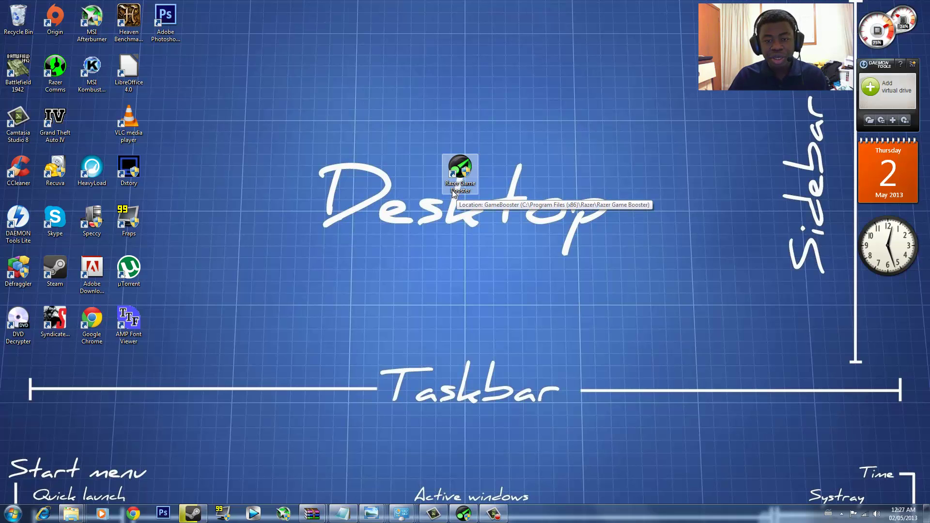
{"action": "left_click_drag", "start_coordinate": [374, 113], "coordinate": [408, 126]}
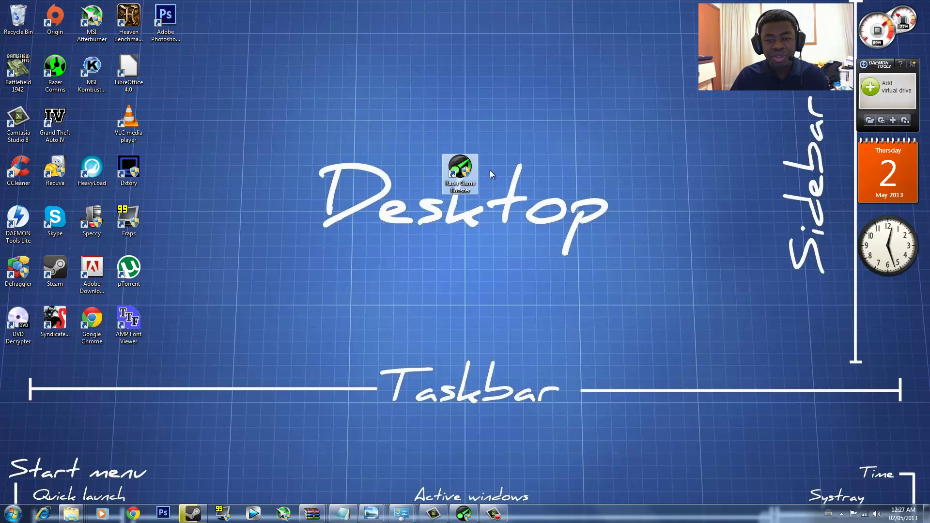
{"action": "left_click_drag", "start_coordinate": [532, 253], "coordinate": [368, 121]}
{"action": "left_click", "coordinate": [440, 149]}
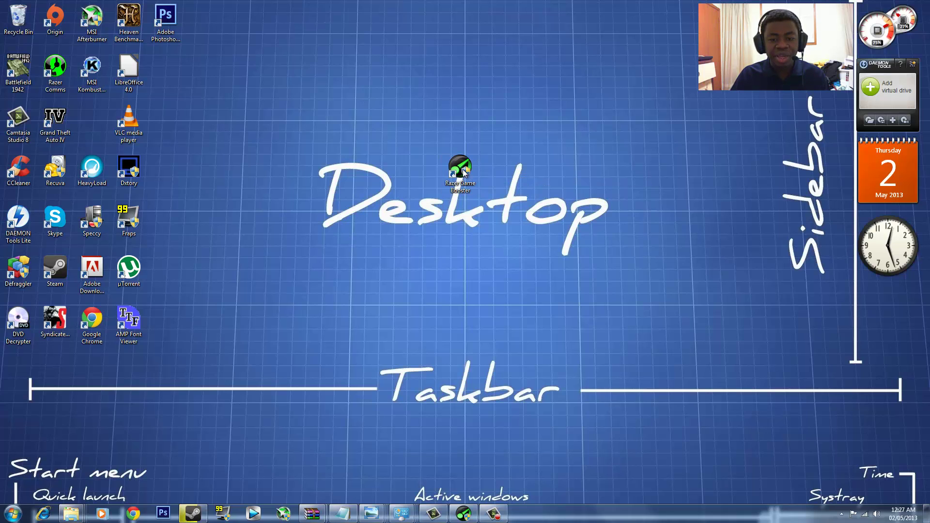
{"action": "double_click", "coordinate": [463, 169]}
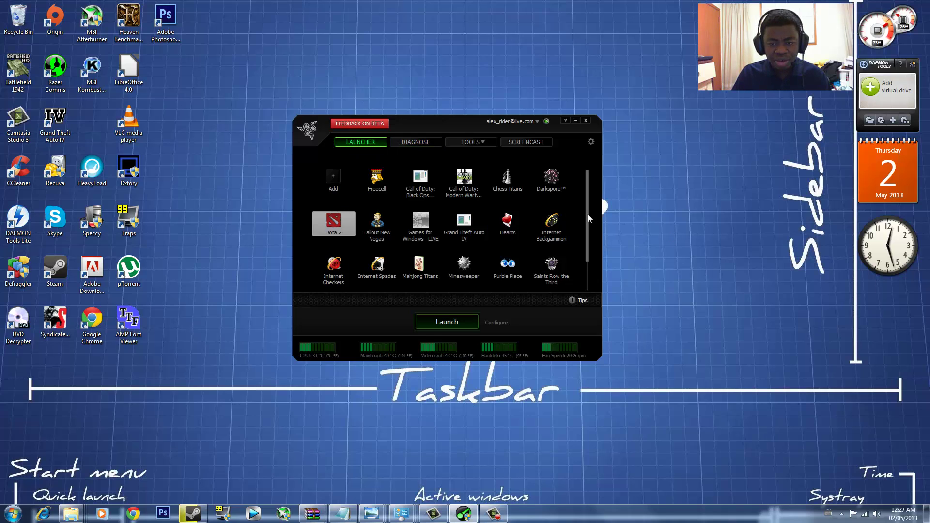
Step: Try to add the SuperMeatBoy application from the super meat boy folder to the launcher's game list
{"action": "mouse_move", "coordinate": [588, 214]}
{"action": "left_mouse_down"}
{"action": "mouse_move", "coordinate": [586, 255]}
{"action": "mouse_move", "coordinate": [574, 203]}
{"action": "left_mouse_up"}
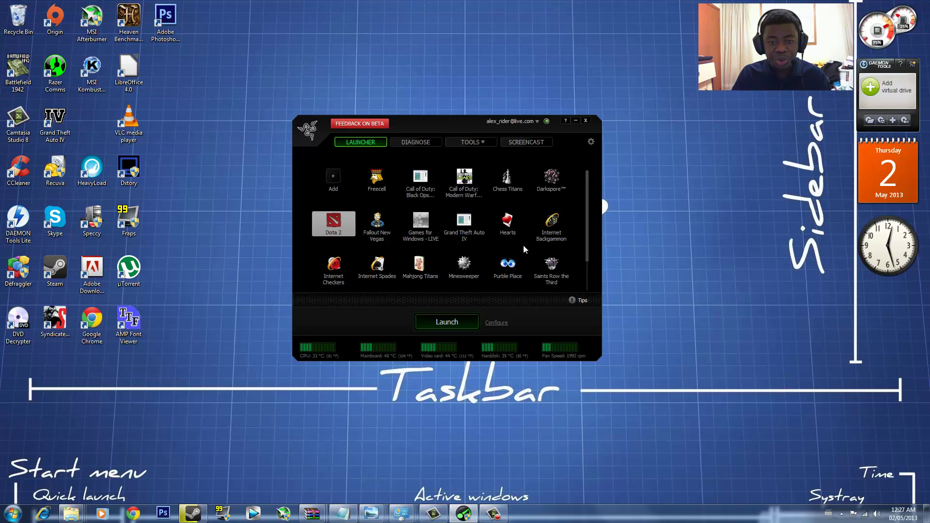
{"action": "scroll", "coordinate": [521, 246], "scroll_direction": "down", "scroll_amount": 1}
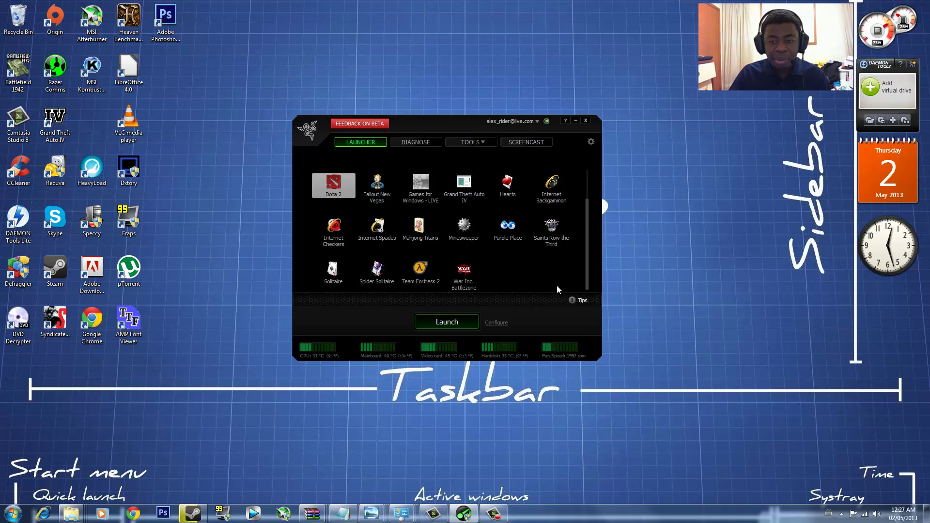
{"action": "scroll", "coordinate": [555, 283], "scroll_direction": "up", "scroll_amount": 1}
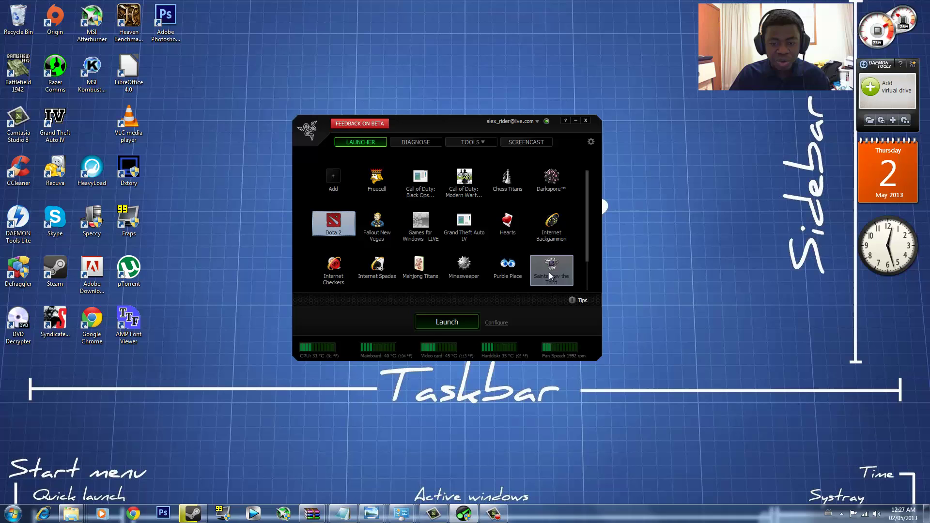
{"action": "left_click", "coordinate": [325, 179]}
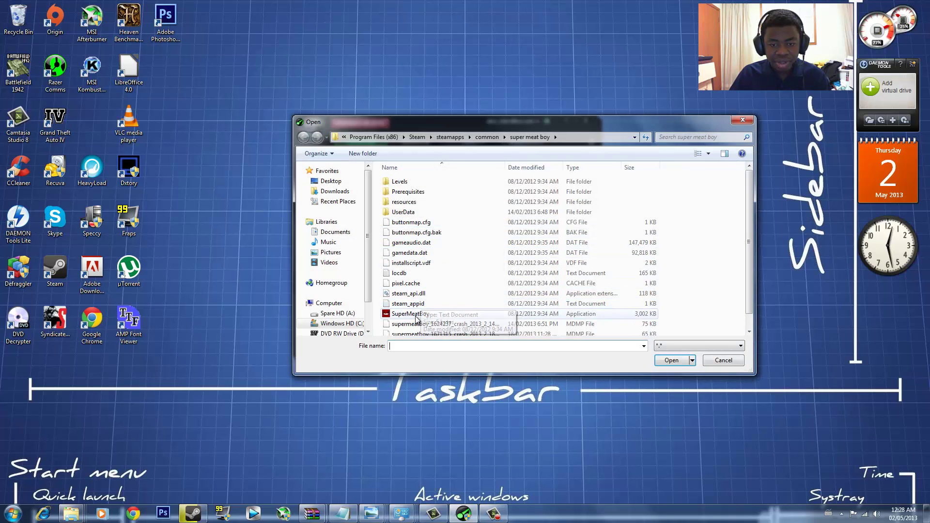
{"action": "left_click", "coordinate": [412, 315]}
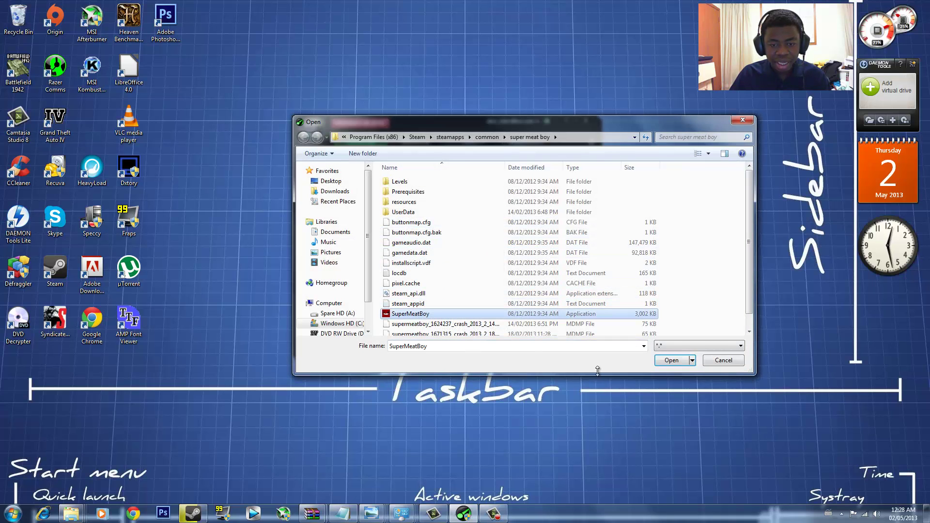
{"action": "left_click", "coordinate": [671, 348]}
{"action": "left_click", "coordinate": [671, 355]}
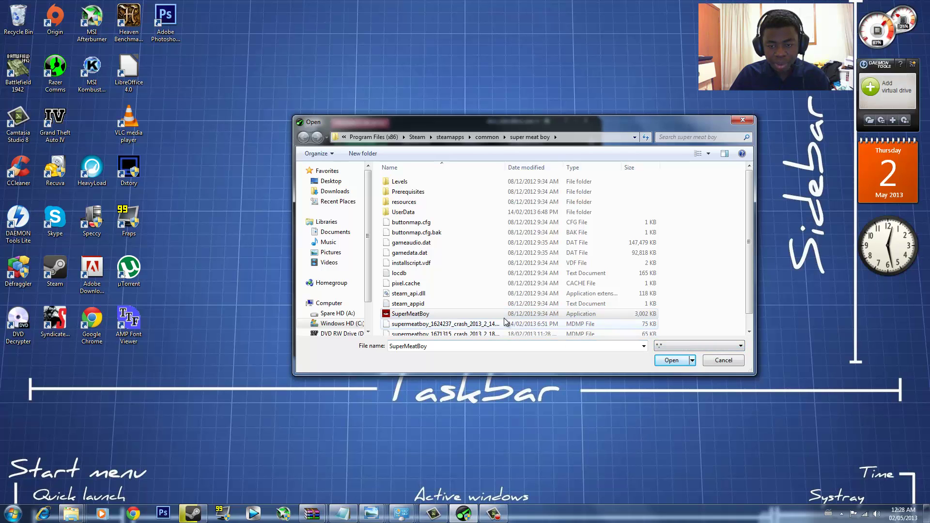
{"action": "left_click", "coordinate": [668, 359]}
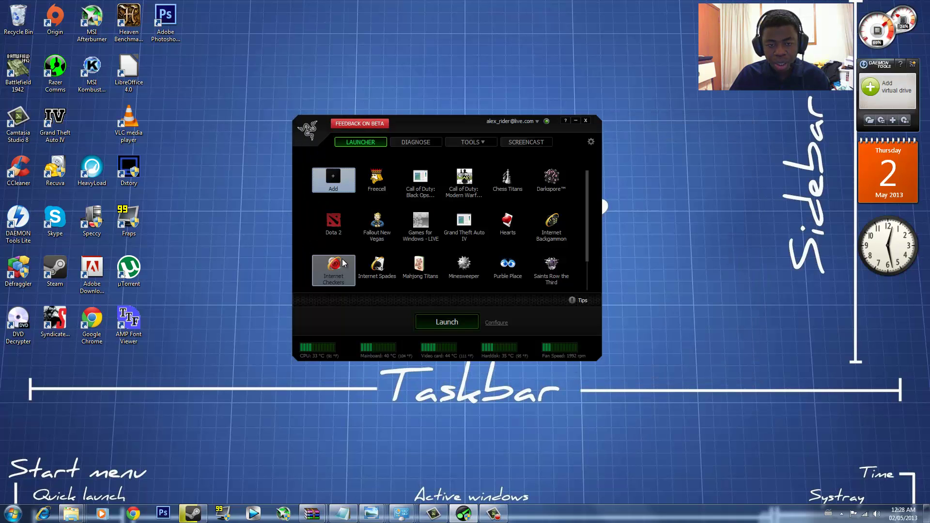
{"action": "scroll", "coordinate": [434, 239], "scroll_direction": "down", "scroll_amount": 1}
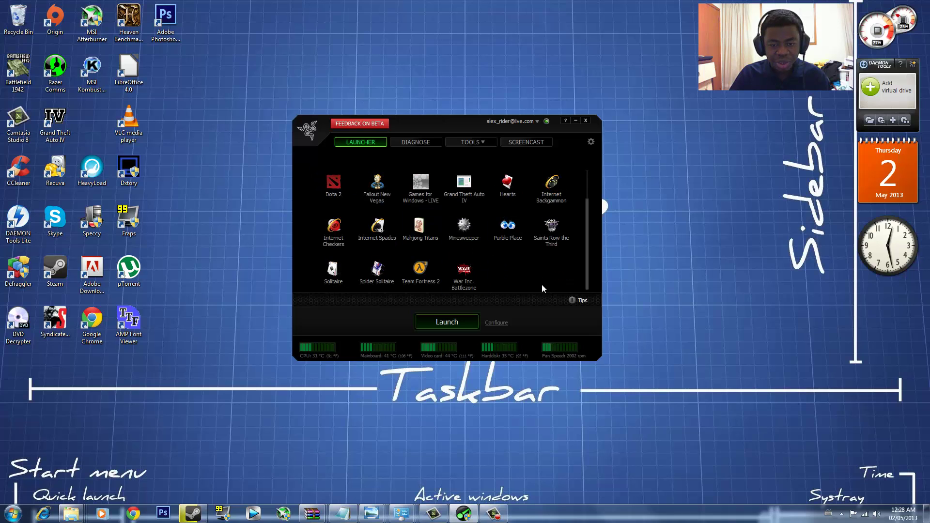
{"action": "scroll", "coordinate": [514, 271], "scroll_direction": "up", "scroll_amount": 1}
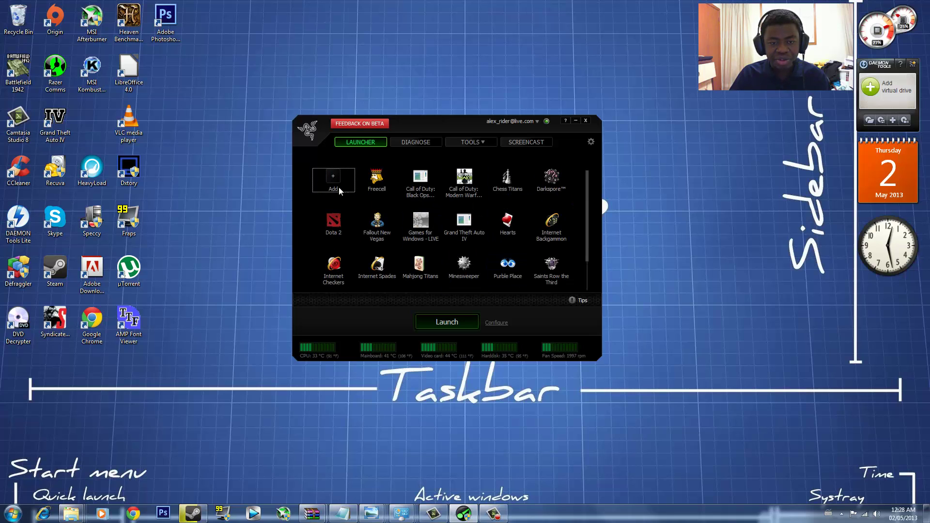
{"action": "left_click", "coordinate": [339, 188]}
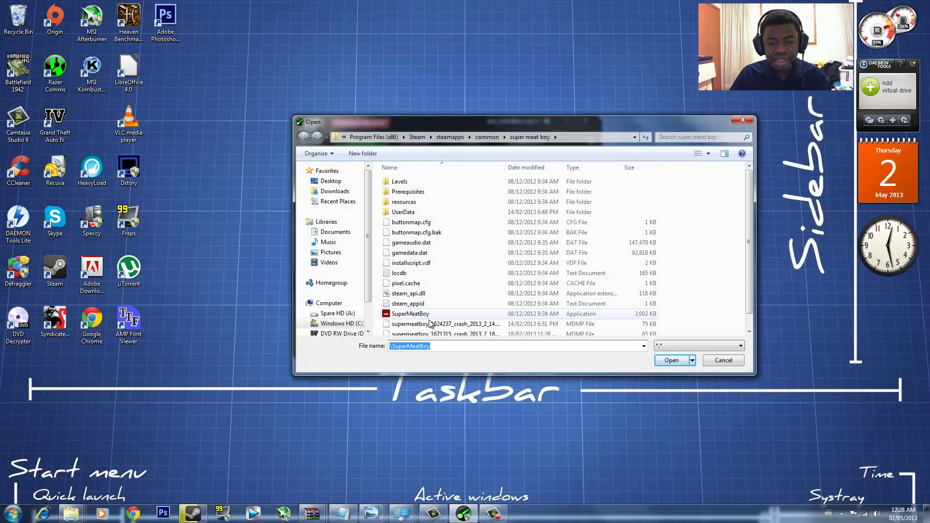
{"action": "left_click", "coordinate": [711, 359]}
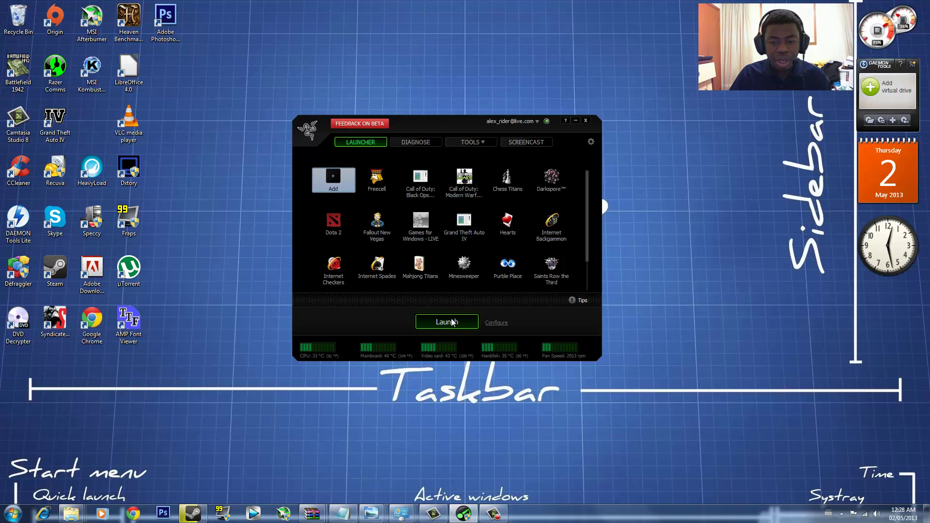
Step: Run the system diagnosis and examine the Operating System section at the start of the report
{"action": "left_click", "coordinate": [412, 145]}
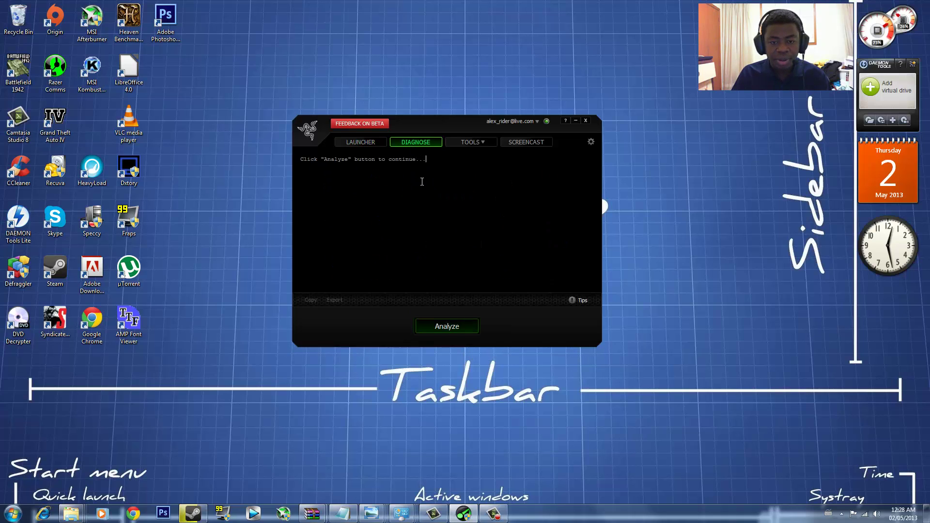
{"action": "left_click", "coordinate": [432, 331]}
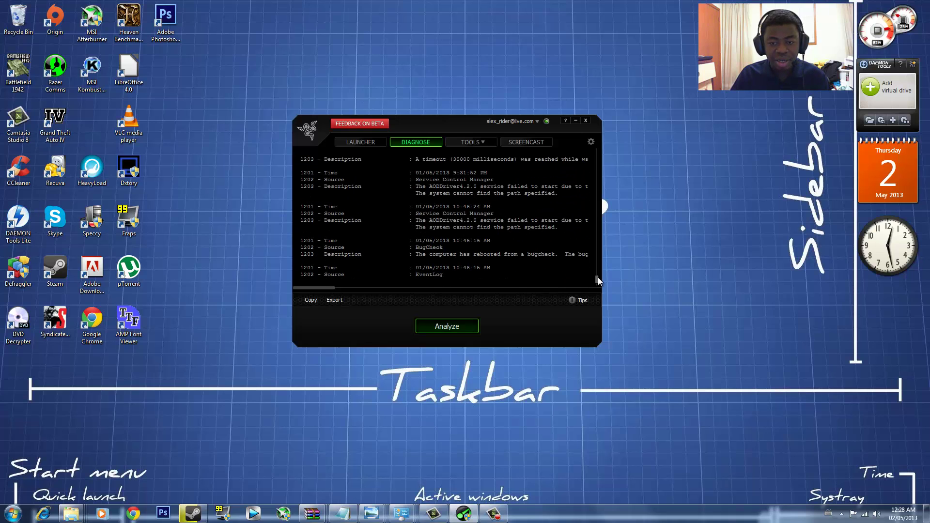
{"action": "left_click_drag", "start_coordinate": [598, 277], "coordinate": [580, 150]}
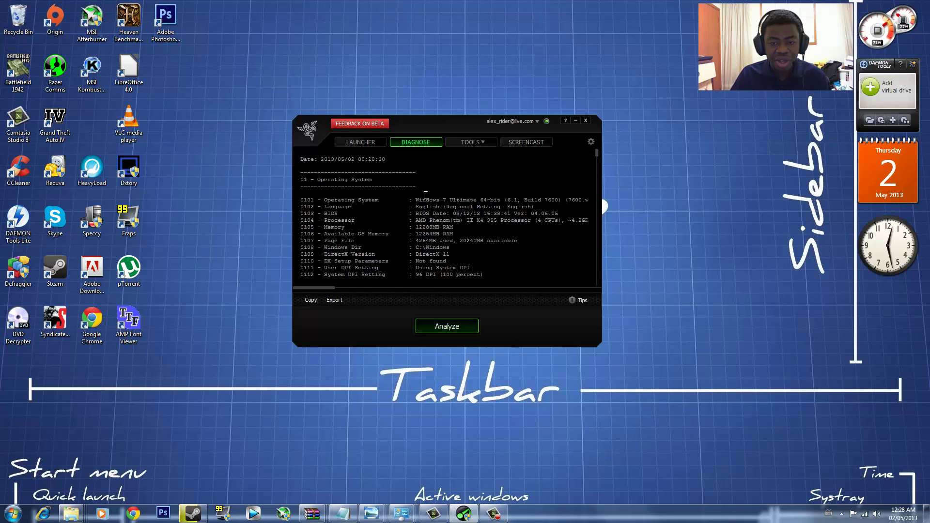
{"action": "left_click_drag", "start_coordinate": [425, 195], "coordinate": [510, 270]}
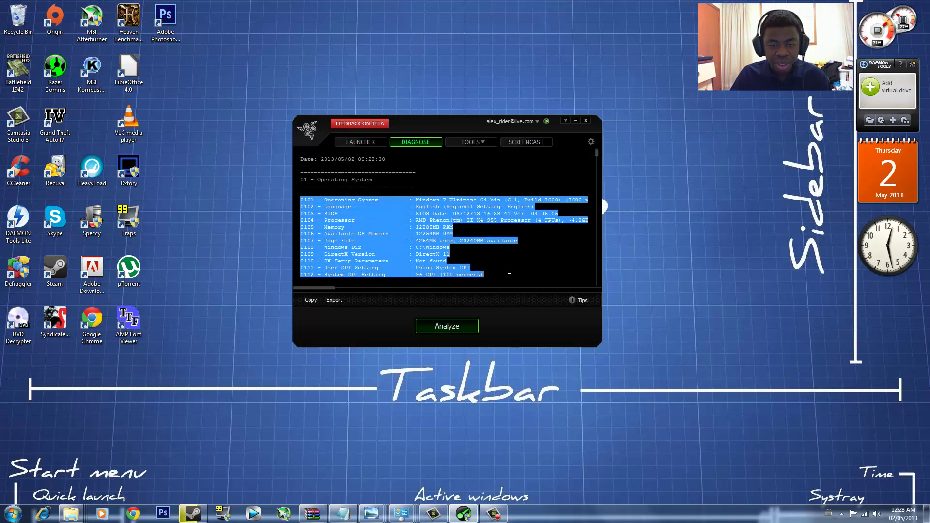
{"action": "left_click", "coordinate": [493, 249]}
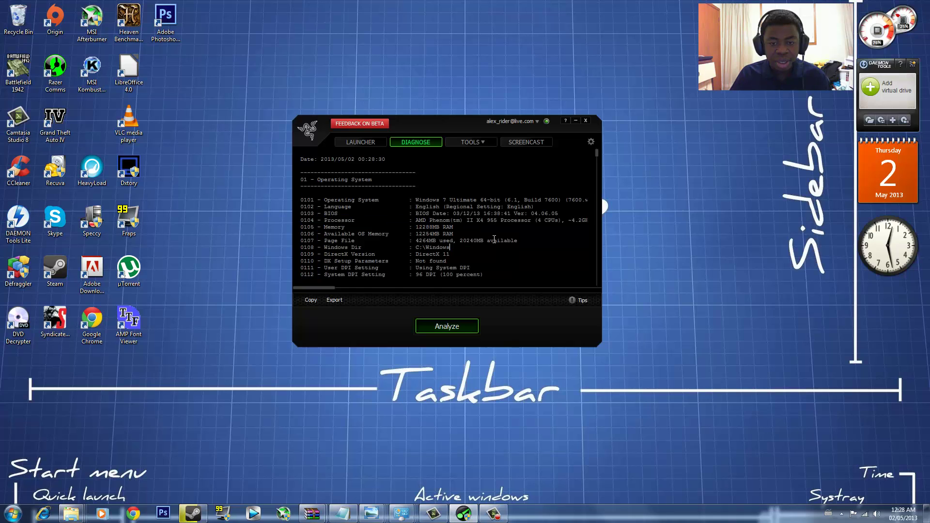
Step: Optimize the system with all the suggested items in the Tweaks tool and dismiss its notices
{"action": "left_click", "coordinate": [470, 146]}
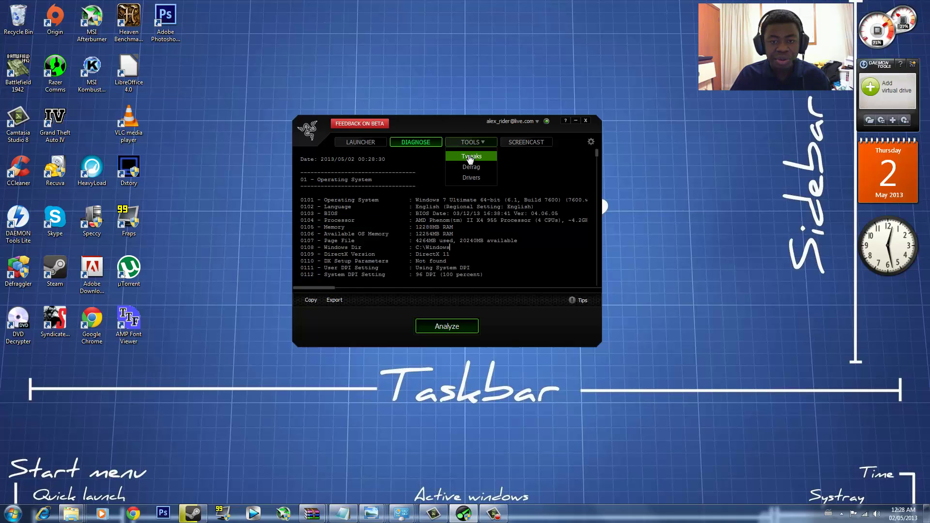
{"action": "left_click", "coordinate": [470, 157]}
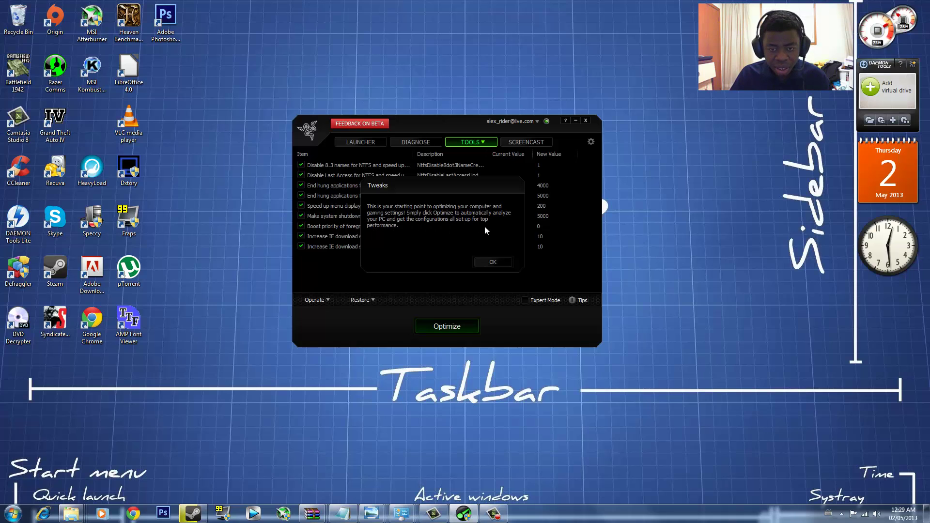
{"action": "left_click", "coordinate": [494, 263]}
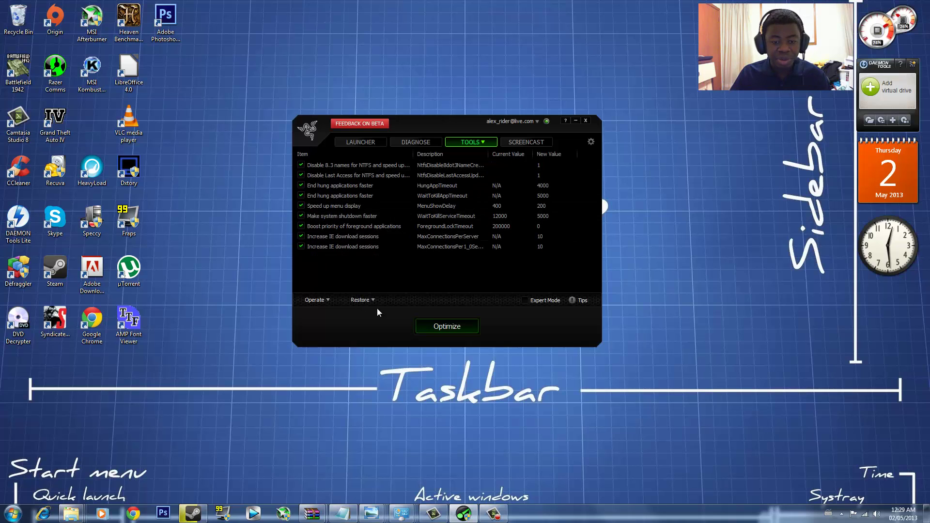
{"action": "left_click", "coordinate": [441, 329]}
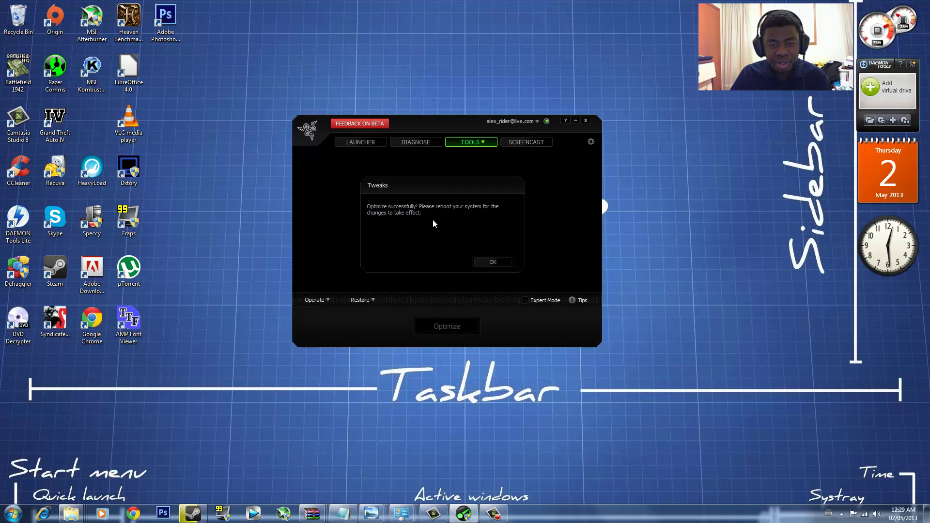
{"action": "left_click", "coordinate": [487, 261]}
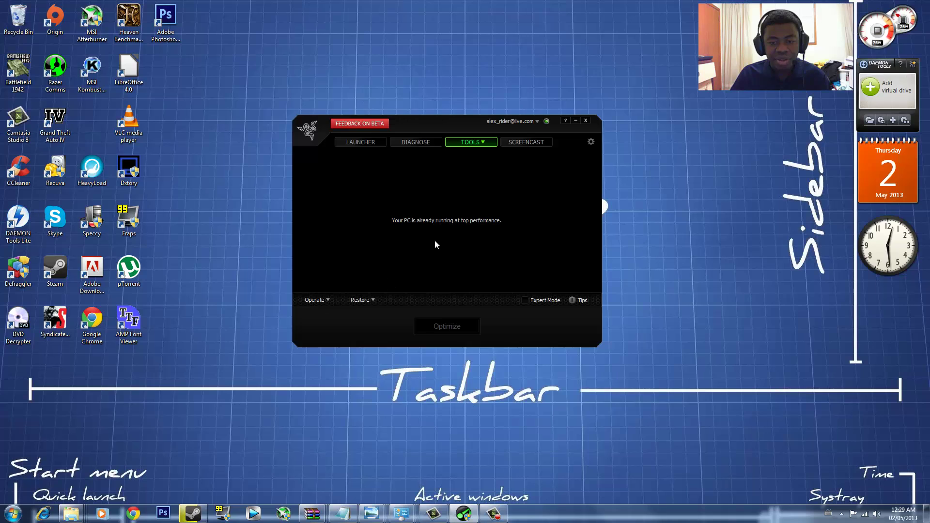
{"action": "left_click", "coordinate": [476, 144]}
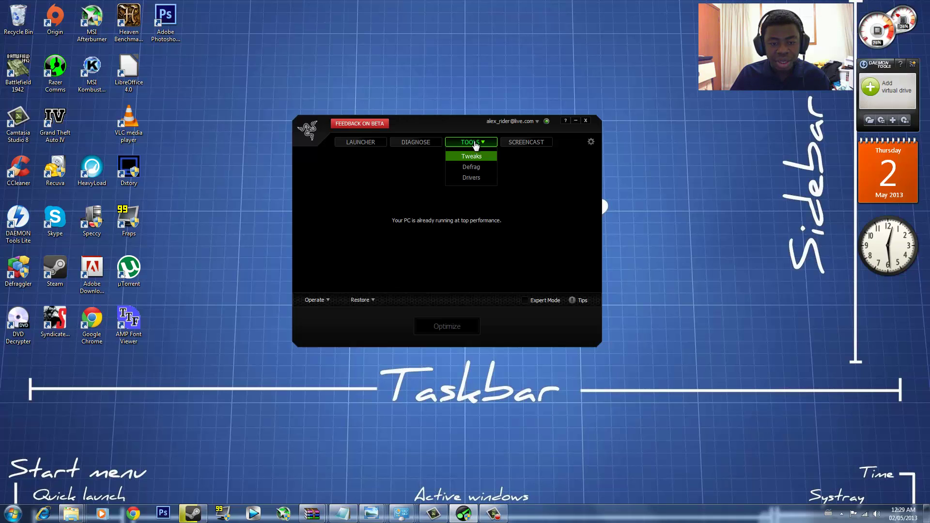
{"action": "left_click", "coordinate": [363, 300]}
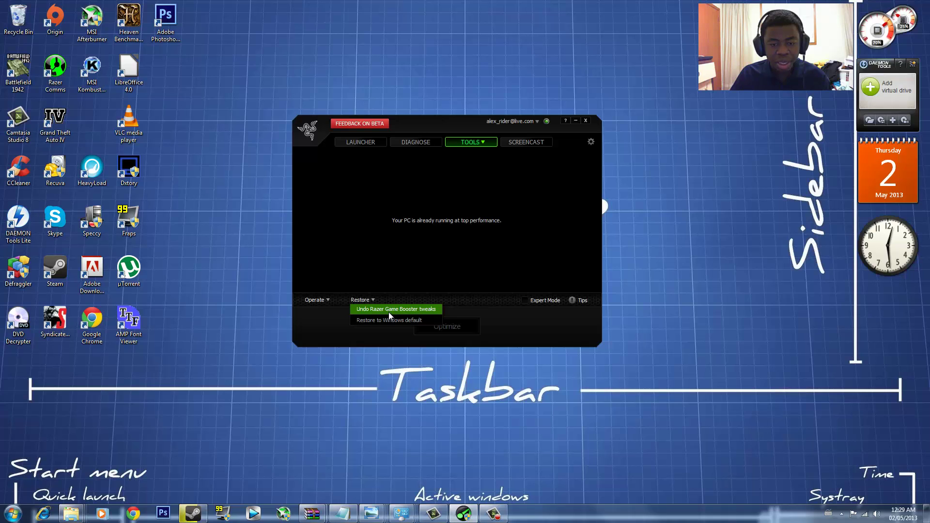
{"action": "left_click", "coordinate": [328, 300]}
{"action": "left_click", "coordinate": [323, 302]}
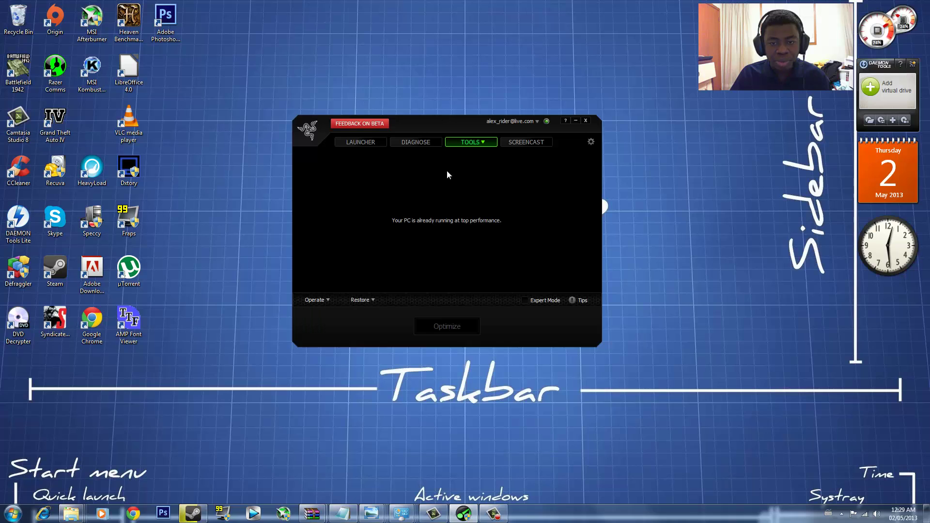
Step: Open the Defrag tool, dismiss its introduction and select Freecell in the game list
{"action": "left_click", "coordinate": [478, 144]}
{"action": "left_click", "coordinate": [470, 169]}
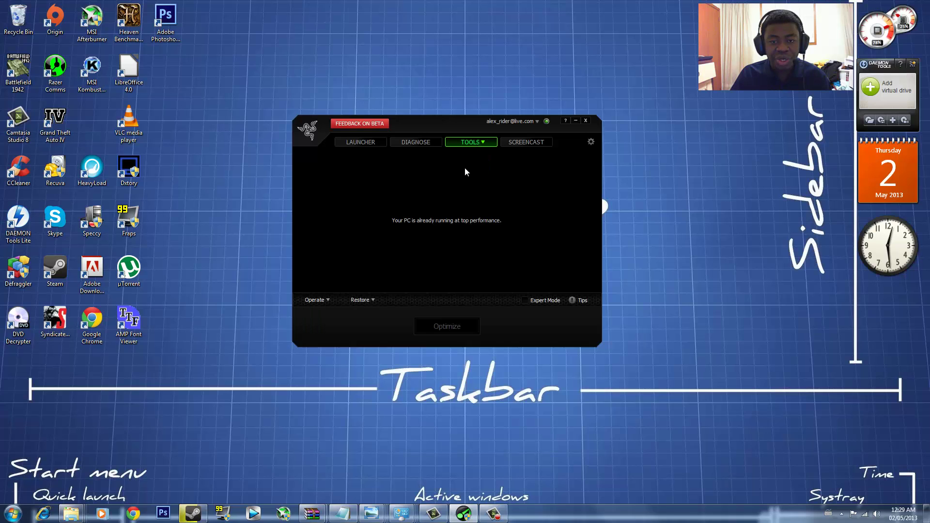
{"action": "left_click", "coordinate": [492, 263]}
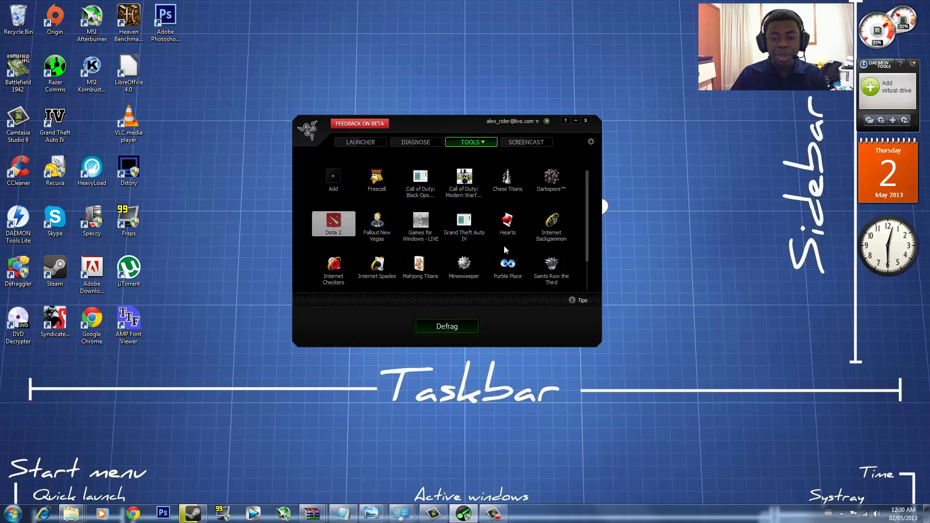
{"action": "scroll", "coordinate": [584, 185], "scroll_direction": "down", "scroll_amount": 1}
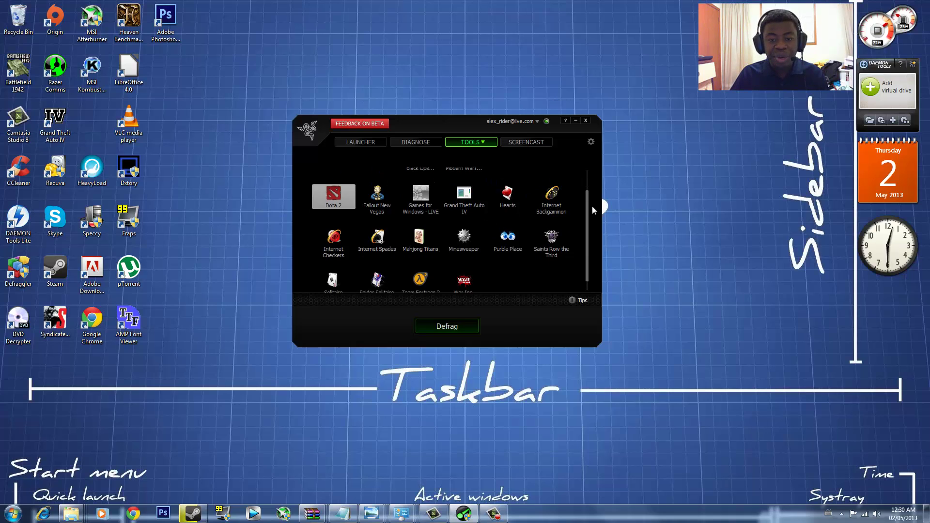
{"action": "scroll", "coordinate": [595, 200], "scroll_direction": "up", "scroll_amount": 1}
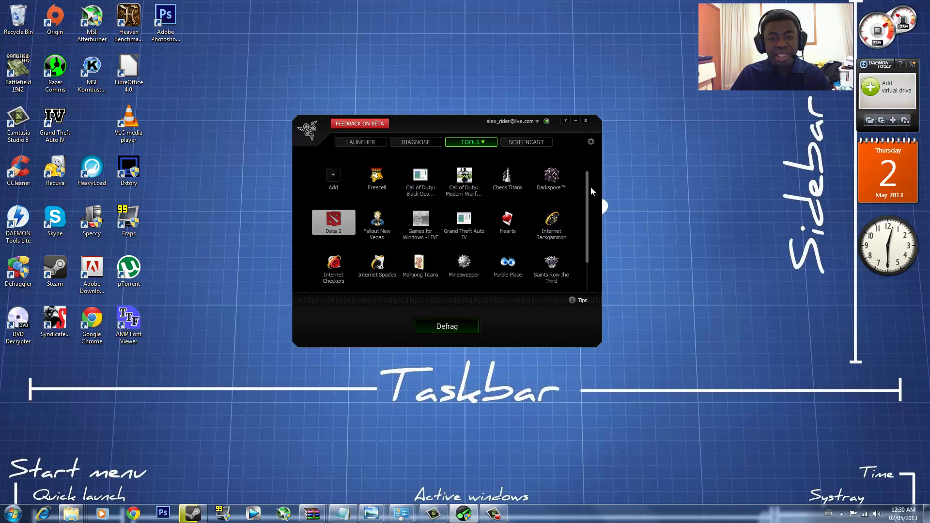
{"action": "left_click", "coordinate": [378, 190]}
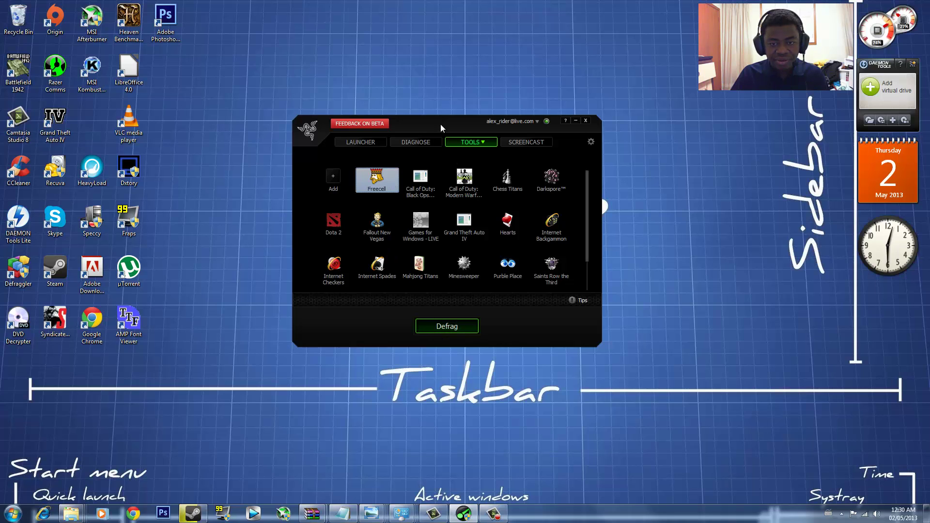
{"action": "left_click_drag", "start_coordinate": [440, 124], "coordinate": [489, 129]}
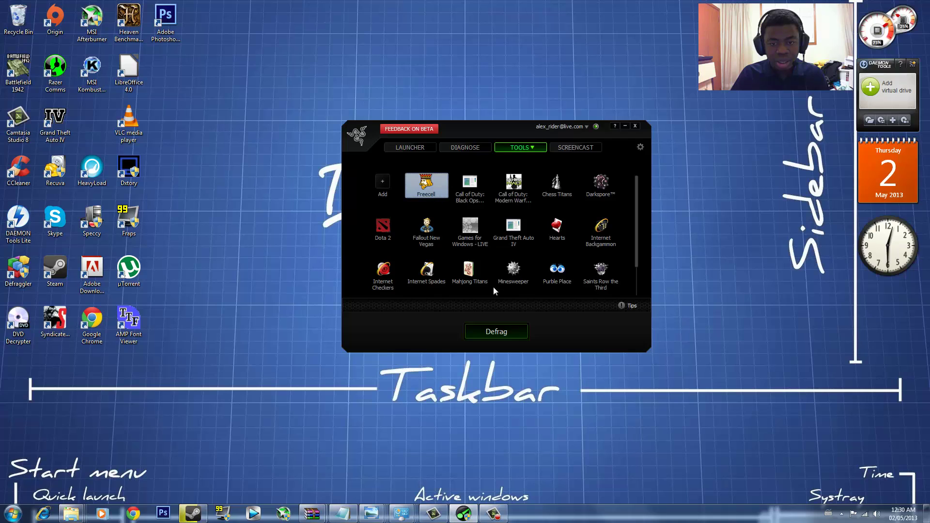
Step: Defragment Freecell and return to the Defrag game list
{"action": "left_click", "coordinate": [495, 333]}
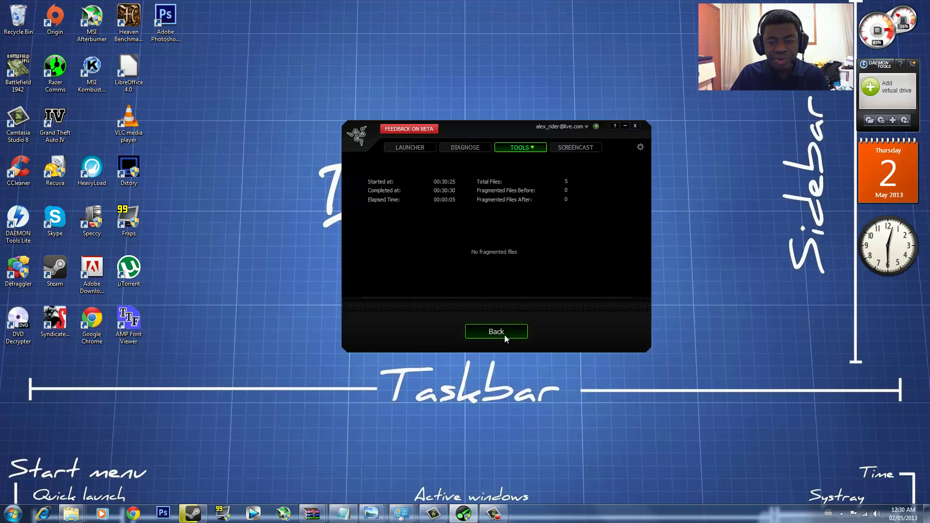
{"action": "left_click", "coordinate": [498, 330]}
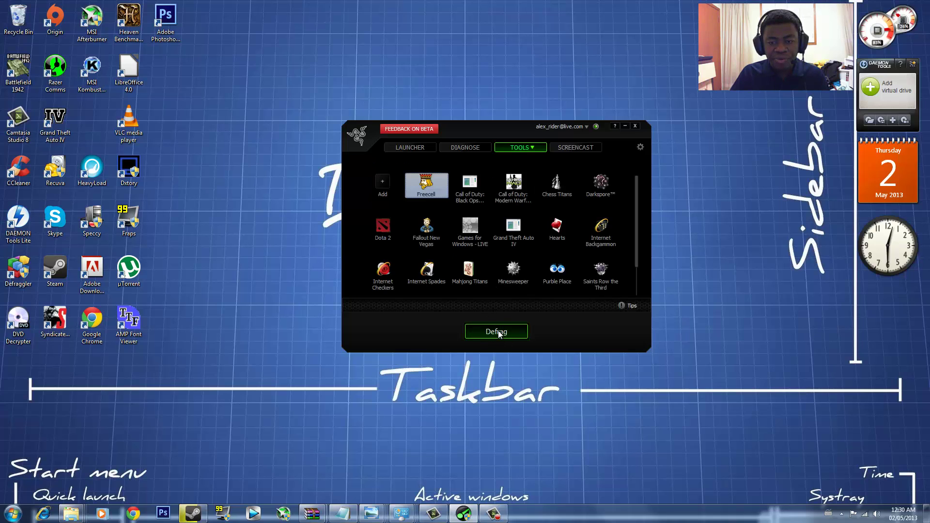
Step: Open the Drivers tool and dismiss its introduction to view the driver list
{"action": "left_click", "coordinate": [525, 151]}
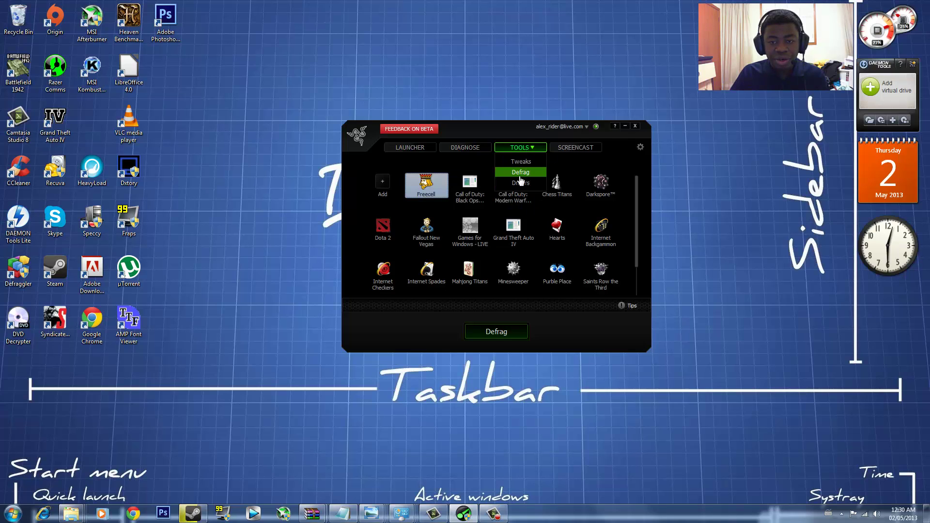
{"action": "left_click", "coordinate": [522, 184]}
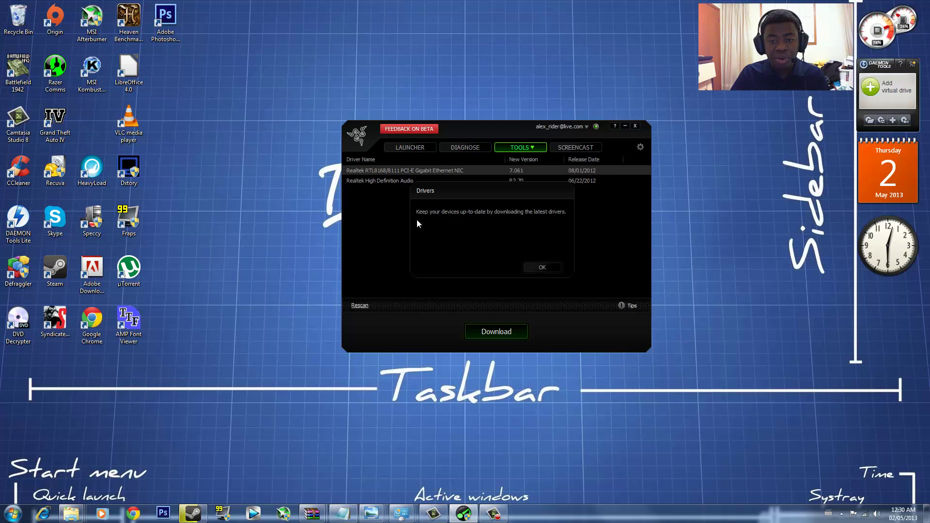
{"action": "mouse_move", "coordinate": [417, 219]}
{"action": "left_mouse_down"}
{"action": "mouse_move", "coordinate": [443, 211]}
{"action": "mouse_move", "coordinate": [364, 217]}
{"action": "mouse_move", "coordinate": [407, 228]}
{"action": "left_mouse_up"}
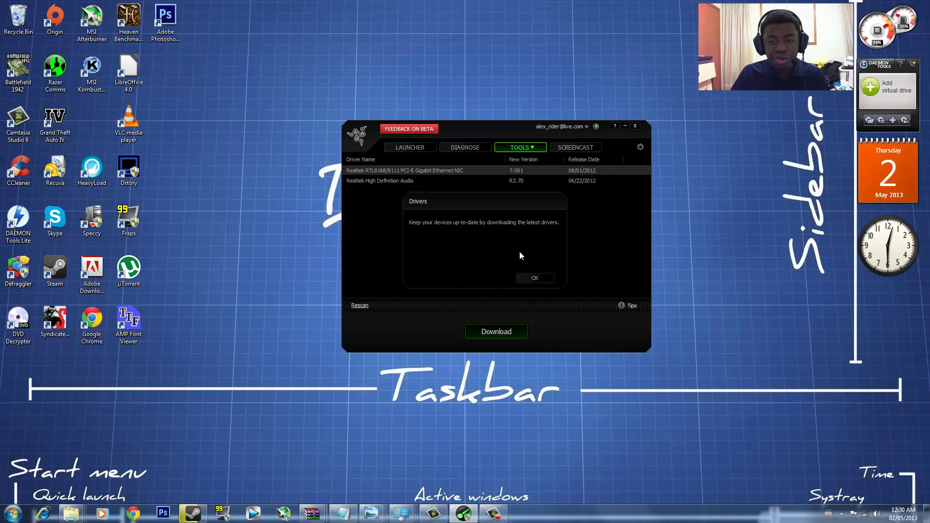
{"action": "left_click", "coordinate": [535, 278]}
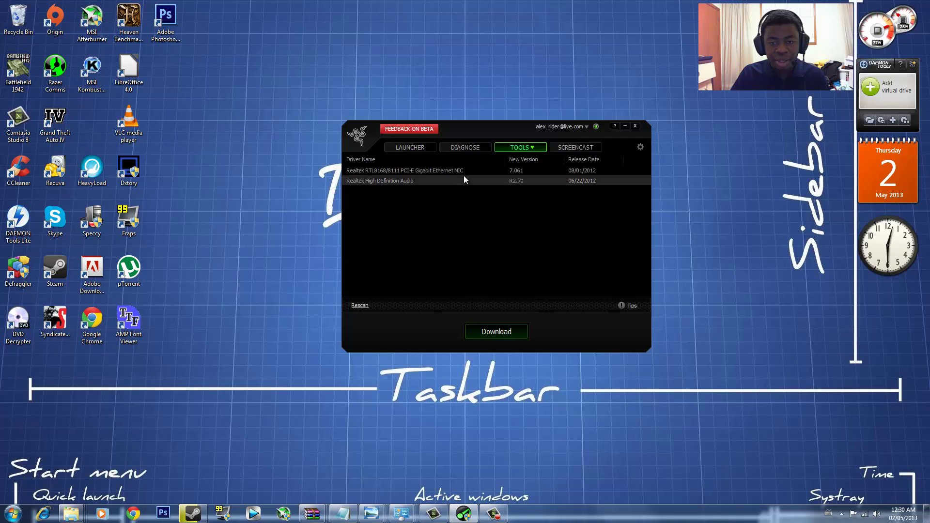
Step: Open the Realtek driver download page from the driver list and close the browser window
{"action": "left_click", "coordinate": [497, 329]}
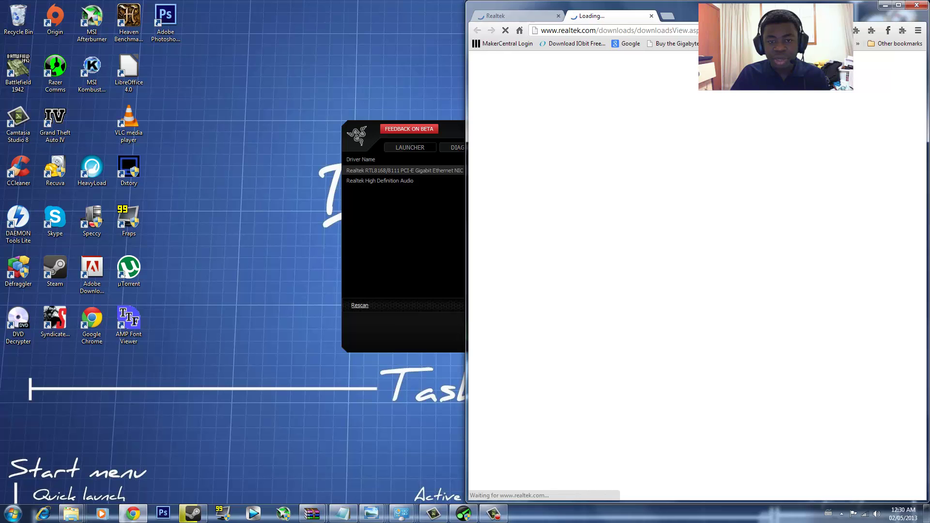
{"action": "left_click_drag", "start_coordinate": [715, 19], "coordinate": [671, 19]}
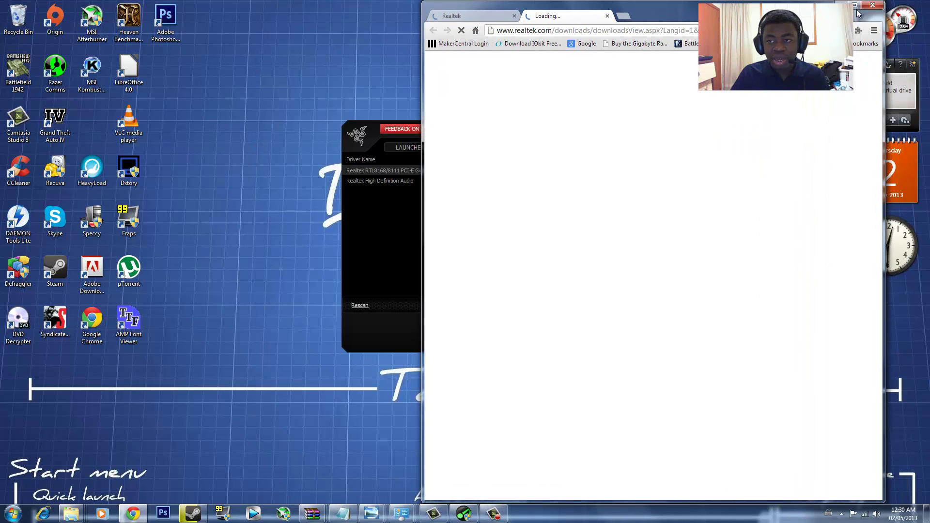
{"action": "left_click", "coordinate": [873, 5]}
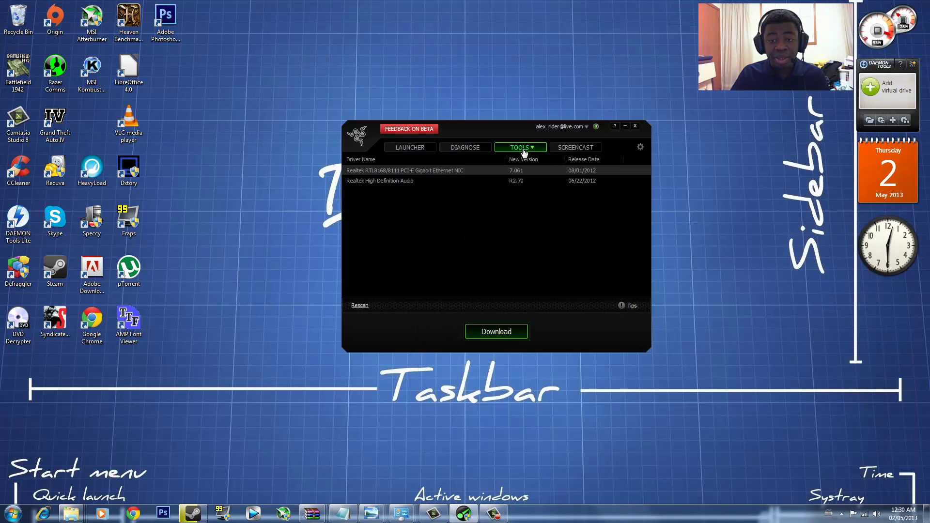
Step: Open the Screencast settings and examine the video resolution choices and the screenshot image format
{"action": "left_click", "coordinate": [559, 148]}
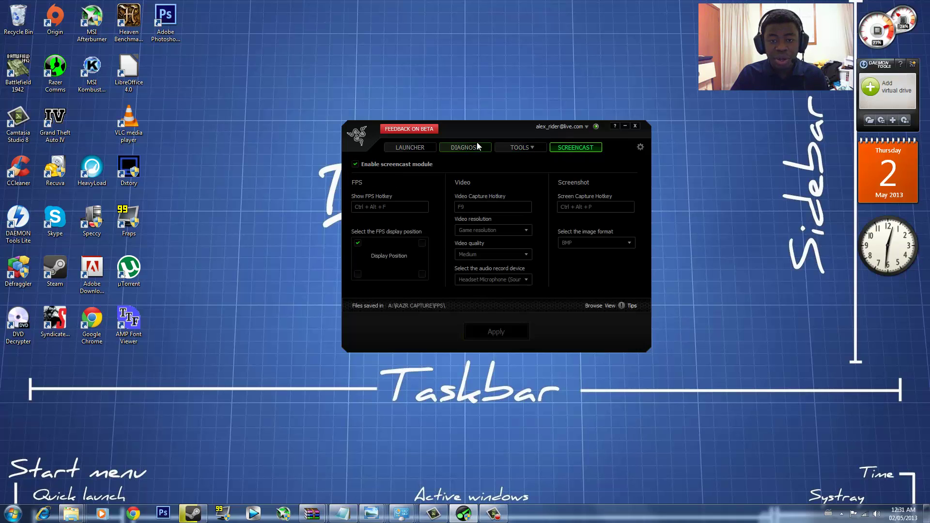
{"action": "left_click_drag", "start_coordinate": [491, 134], "coordinate": [482, 115]}
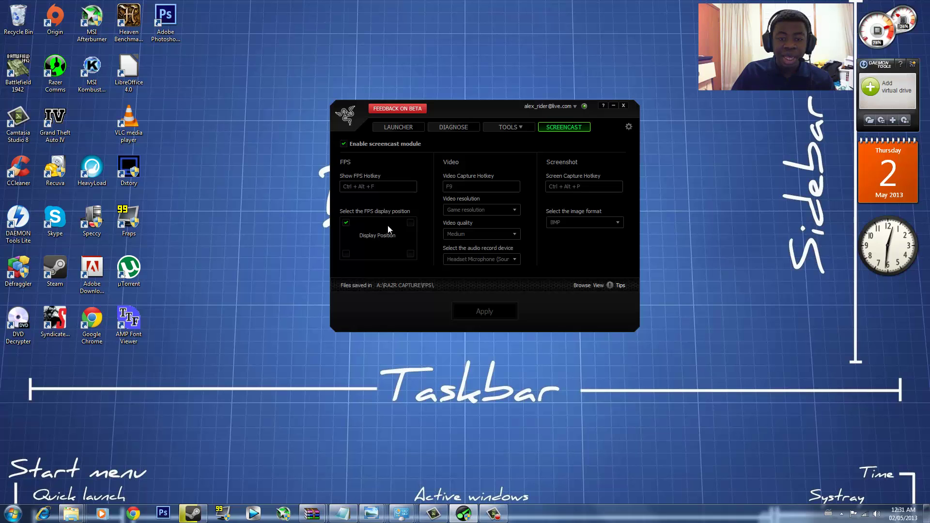
{"action": "mouse_move", "coordinate": [448, 113]}
{"action": "left_mouse_down"}
{"action": "mouse_move", "coordinate": [400, 129]}
{"action": "mouse_move", "coordinate": [383, 104]}
{"action": "mouse_move", "coordinate": [457, 99]}
{"action": "left_mouse_up"}
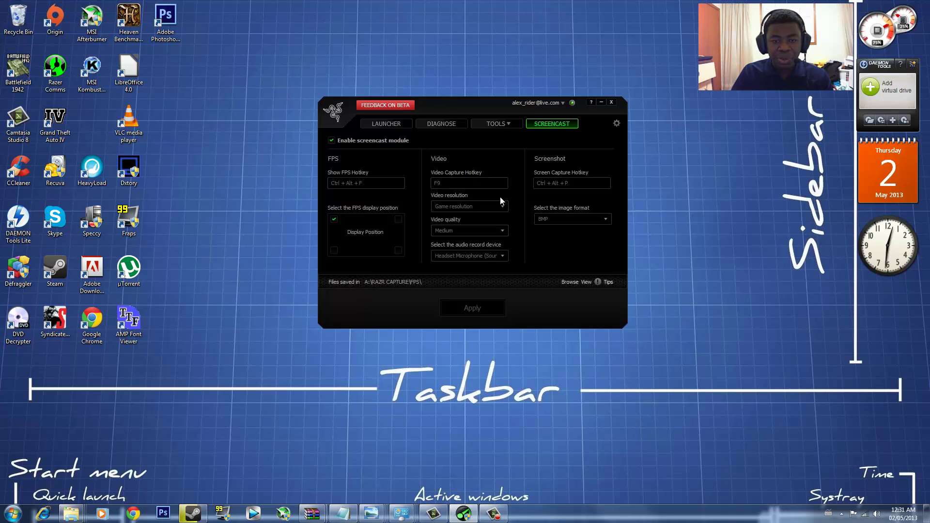
{"action": "mouse_move", "coordinate": [451, 102]}
{"action": "left_mouse_down"}
{"action": "mouse_move", "coordinate": [548, 83]}
{"action": "mouse_move", "coordinate": [464, 97]}
{"action": "left_mouse_up"}
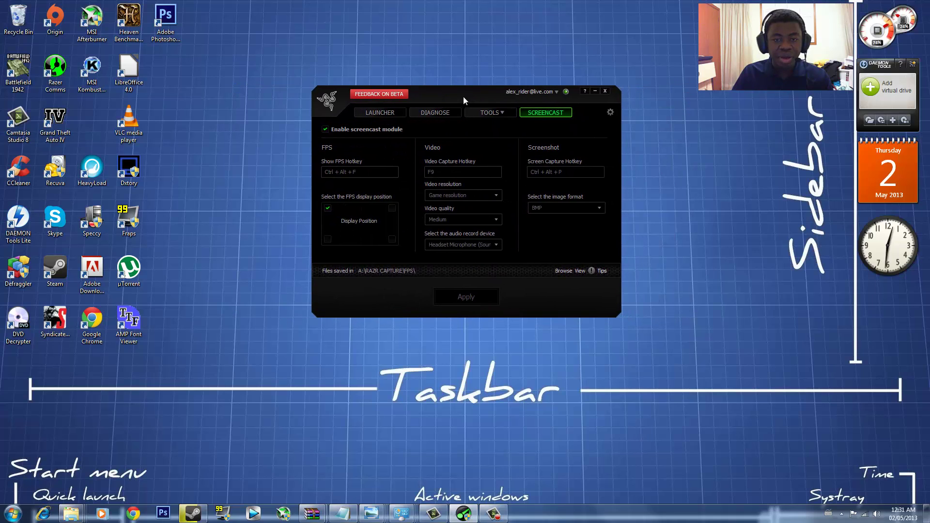
{"action": "left_click", "coordinate": [447, 196]}
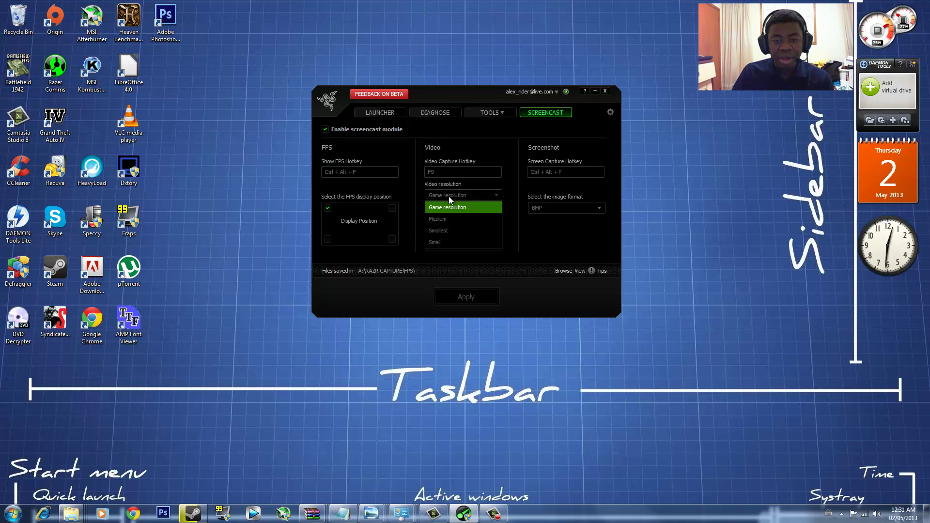
{"action": "left_click", "coordinate": [449, 197]}
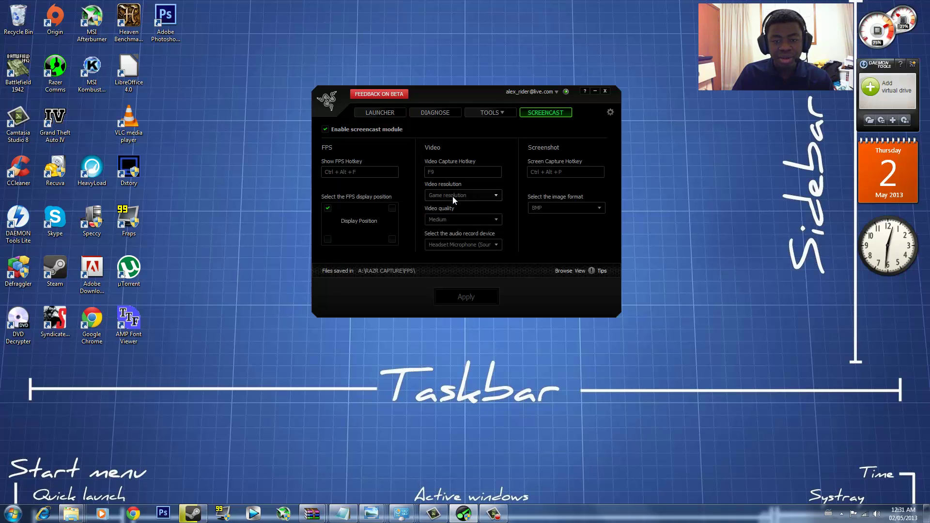
{"action": "left_click", "coordinate": [453, 196]}
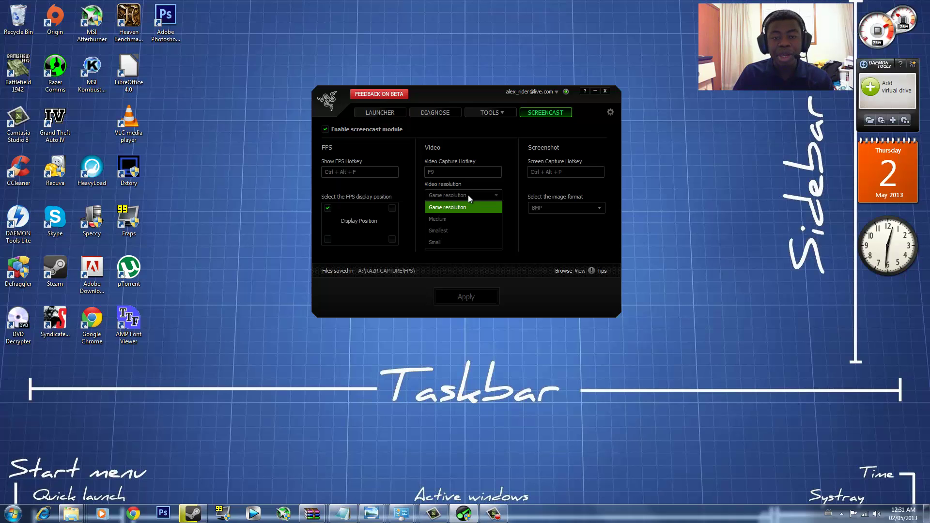
{"action": "left_click", "coordinate": [443, 191]}
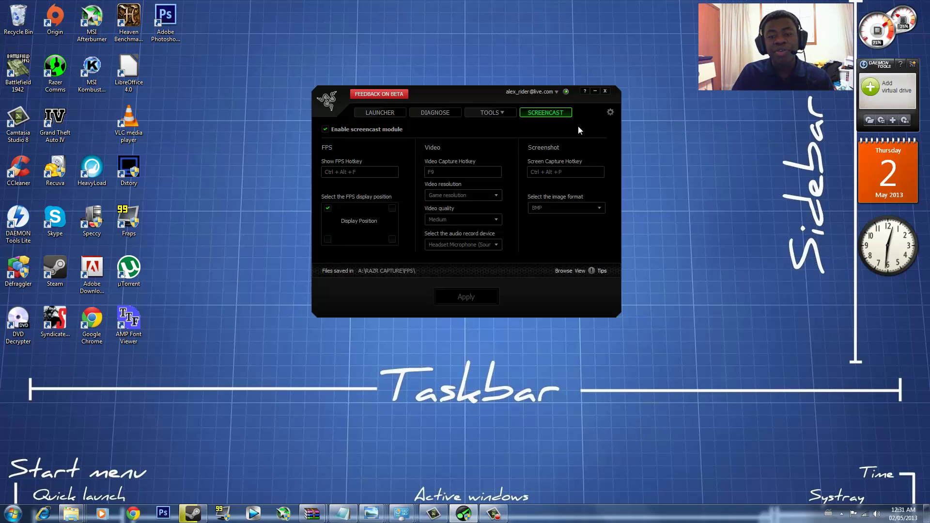
{"action": "left_click", "coordinate": [567, 205]}
{"action": "left_click", "coordinate": [568, 206]}
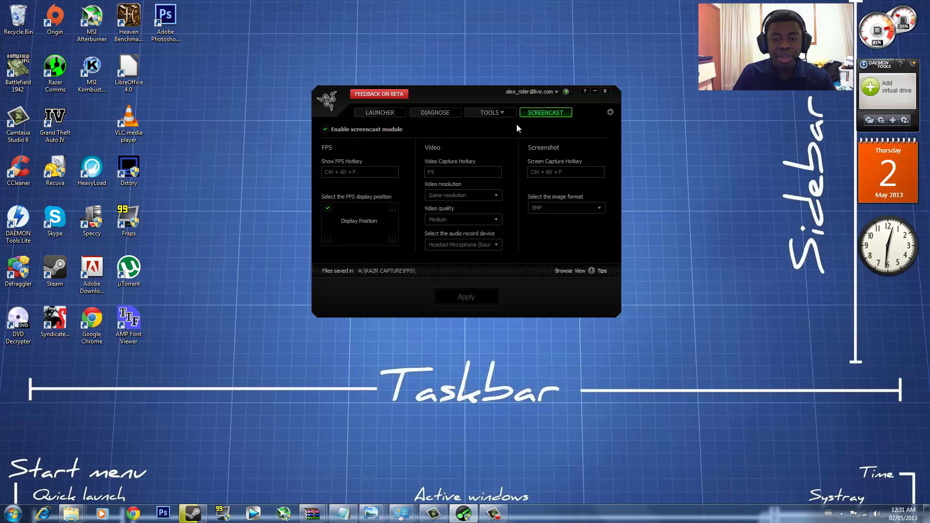
Step: Examine the General, Advanced, User Interface and Proxy pages of the program settings and close them without saving
{"action": "left_click", "coordinate": [611, 112]}
{"action": "left_click", "coordinate": [577, 121]}
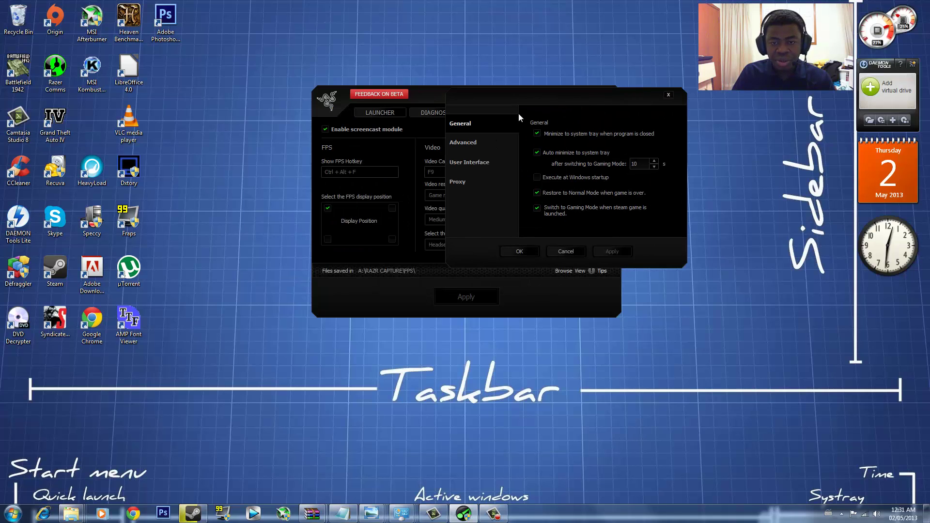
{"action": "left_click", "coordinate": [463, 142]}
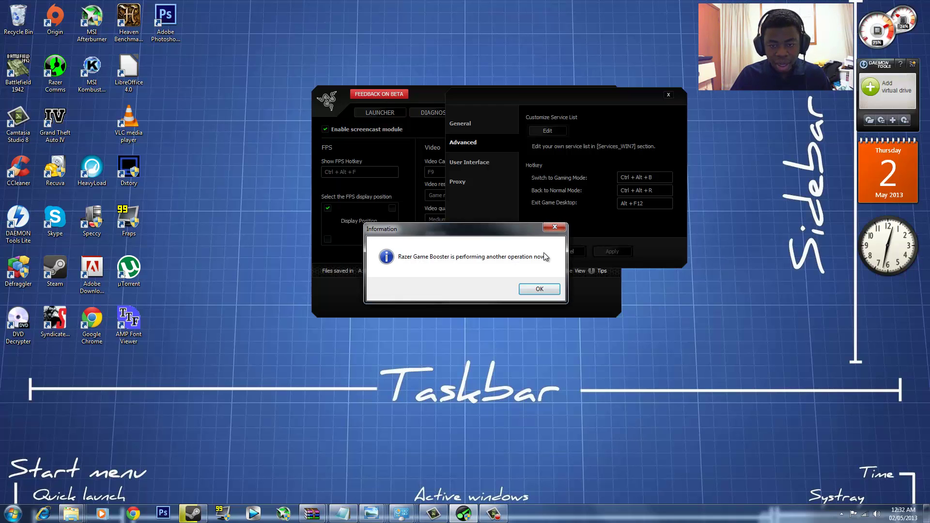
{"action": "left_click", "coordinate": [555, 227]}
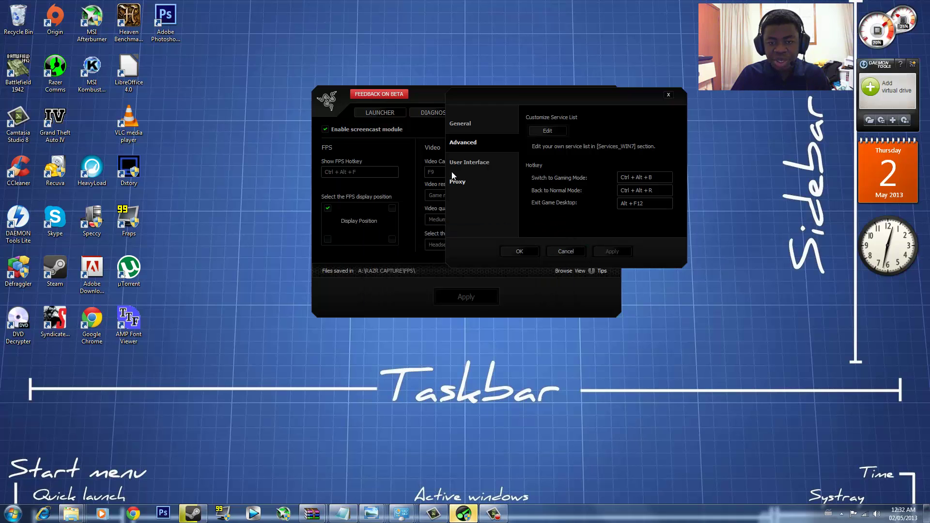
{"action": "left_click", "coordinate": [463, 163]}
{"action": "left_click", "coordinate": [477, 188]}
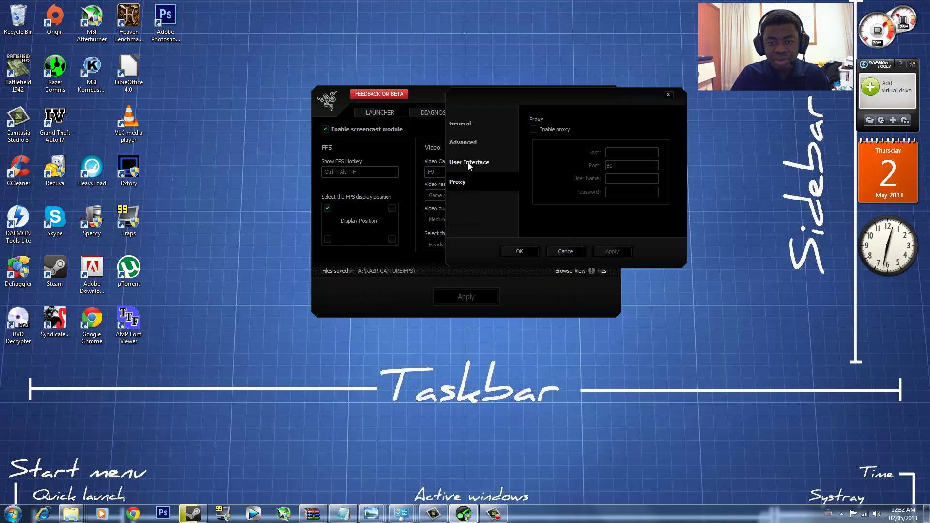
{"action": "left_click", "coordinate": [469, 162]}
{"action": "left_click", "coordinate": [466, 145]}
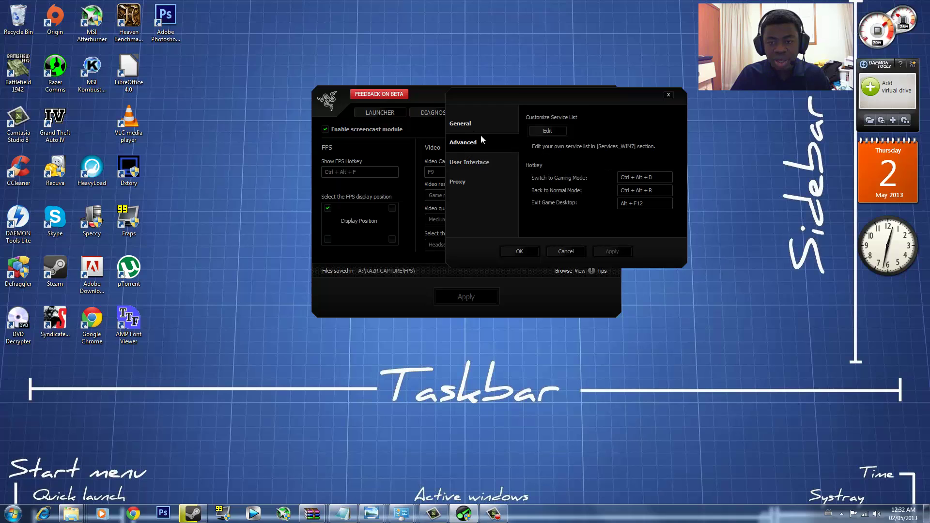
{"action": "left_click", "coordinate": [566, 252]}
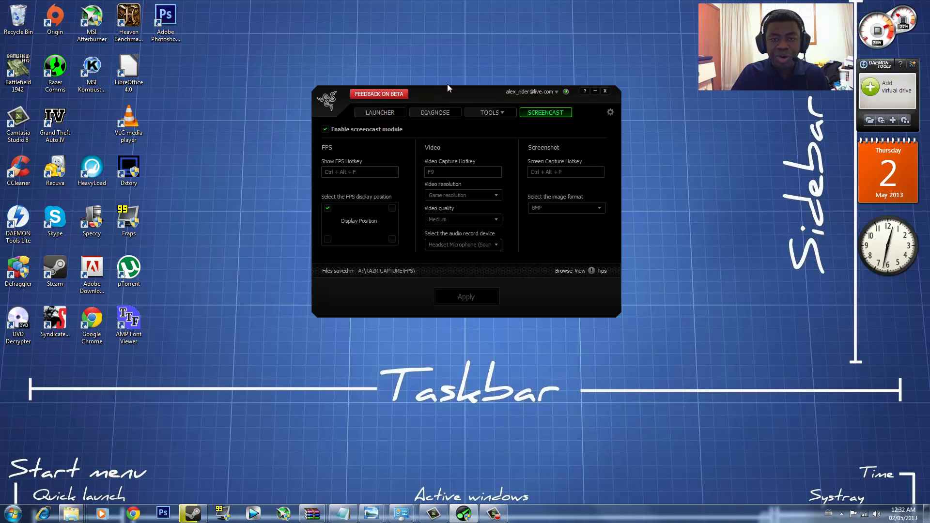
{"action": "left_click_drag", "start_coordinate": [448, 87], "coordinate": [407, 77]}
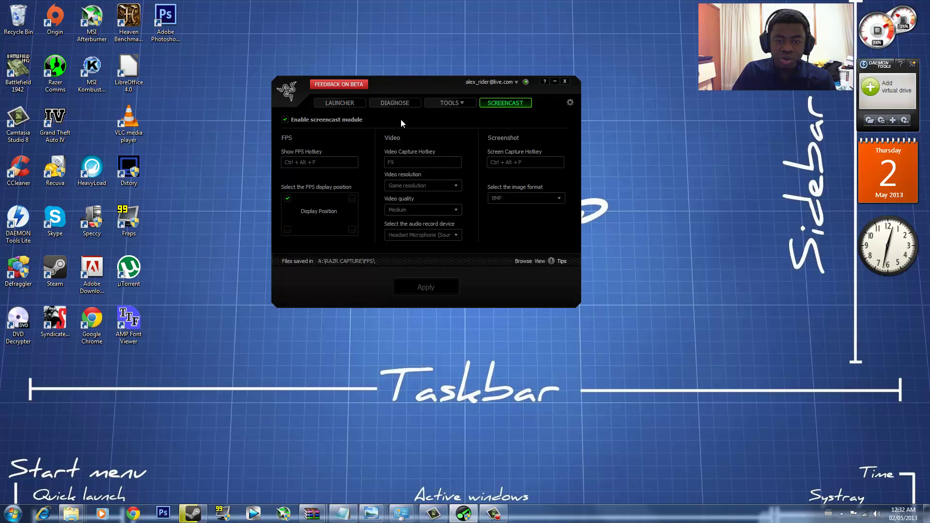
{"action": "left_click_drag", "start_coordinate": [408, 89], "coordinate": [433, 108]}
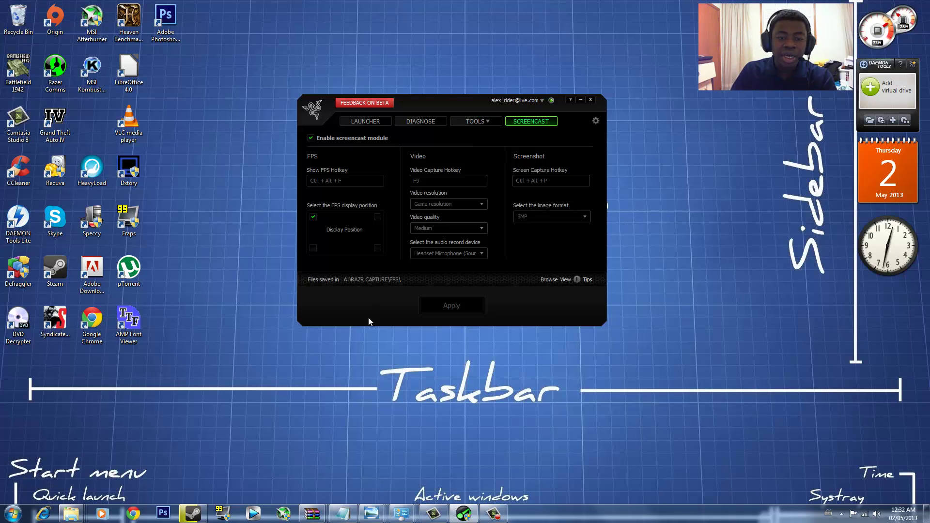
Step: Return to the launcher, open the configuration for Dota 2 and examine the list of processes that can be closed
{"action": "left_click", "coordinate": [414, 122]}
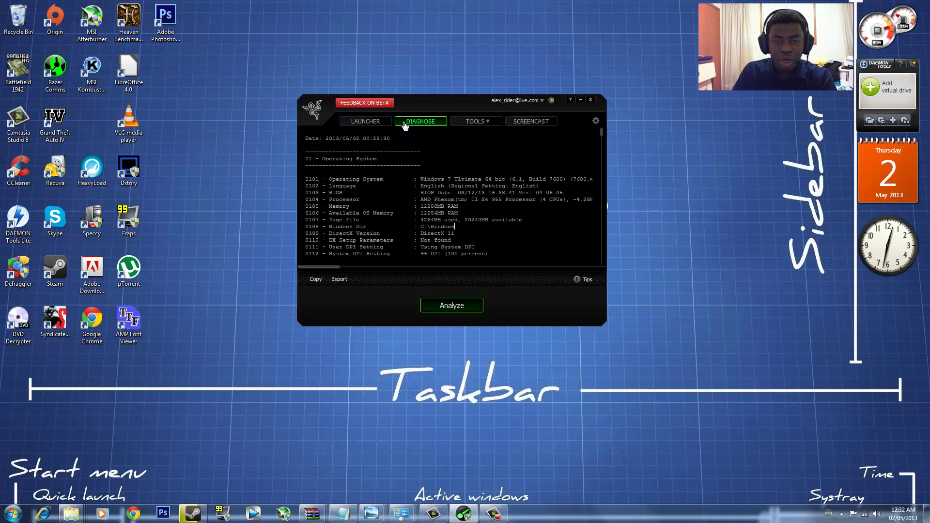
{"action": "left_click", "coordinate": [366, 121]}
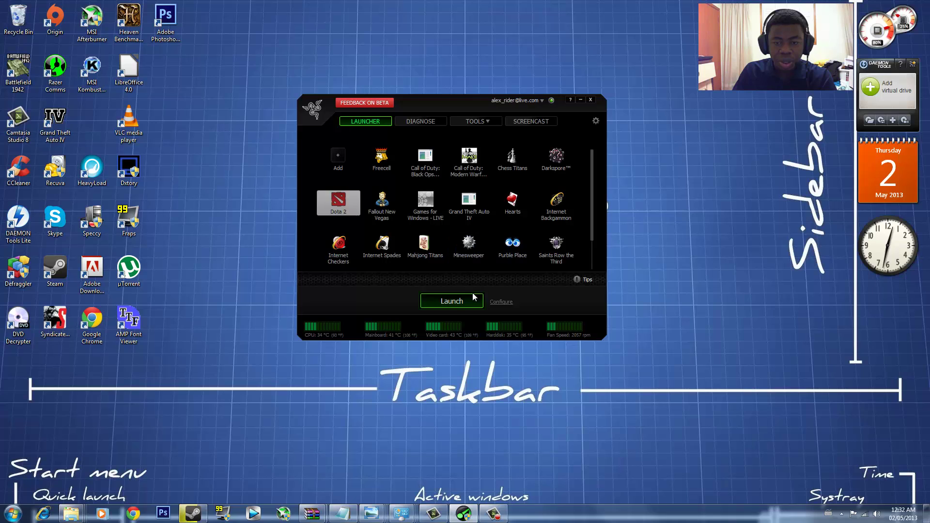
{"action": "left_click", "coordinate": [498, 305]}
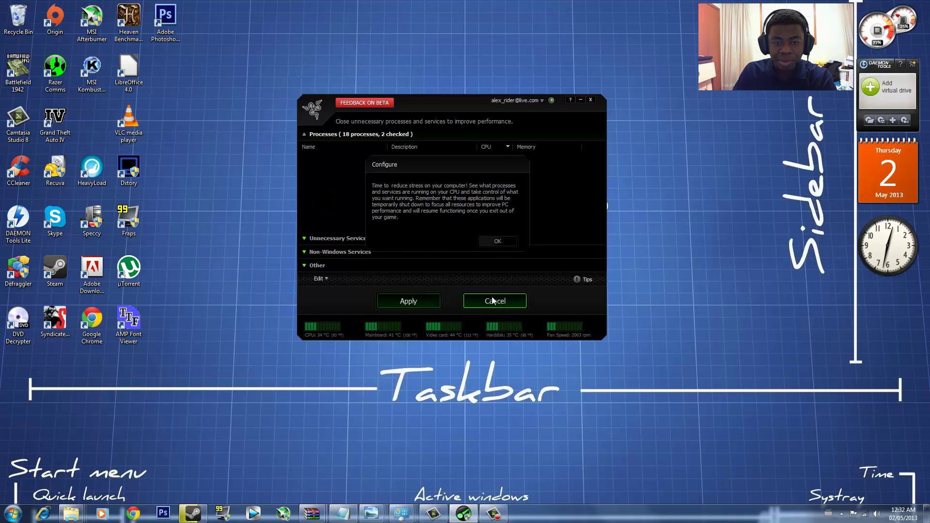
{"action": "left_click", "coordinate": [498, 241]}
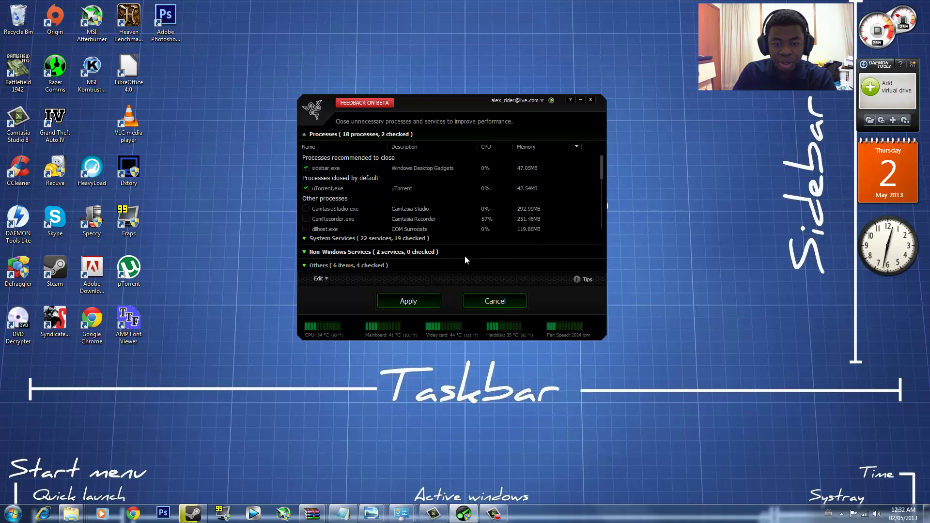
{"action": "left_click", "coordinate": [497, 302]}
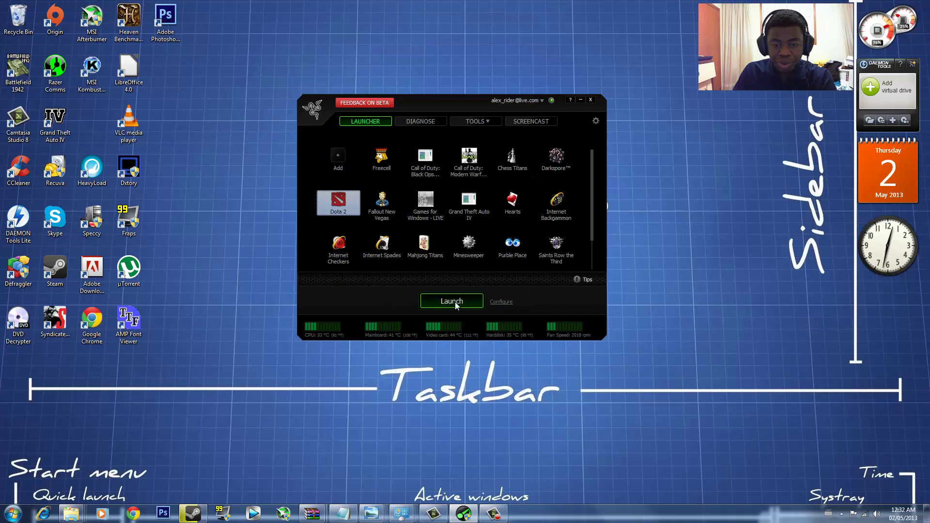
{"action": "left_click", "coordinate": [501, 301]}
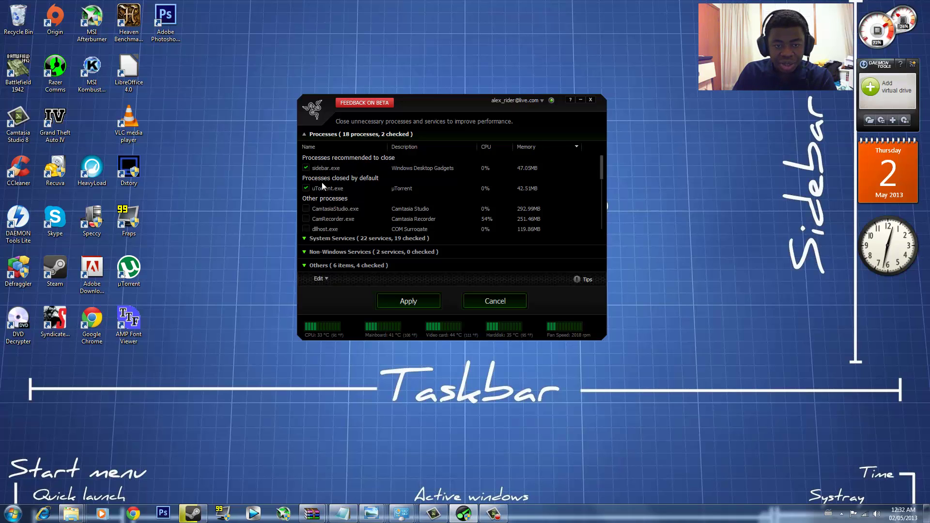
{"action": "scroll", "coordinate": [322, 182], "scroll_direction": "down", "scroll_amount": 5}
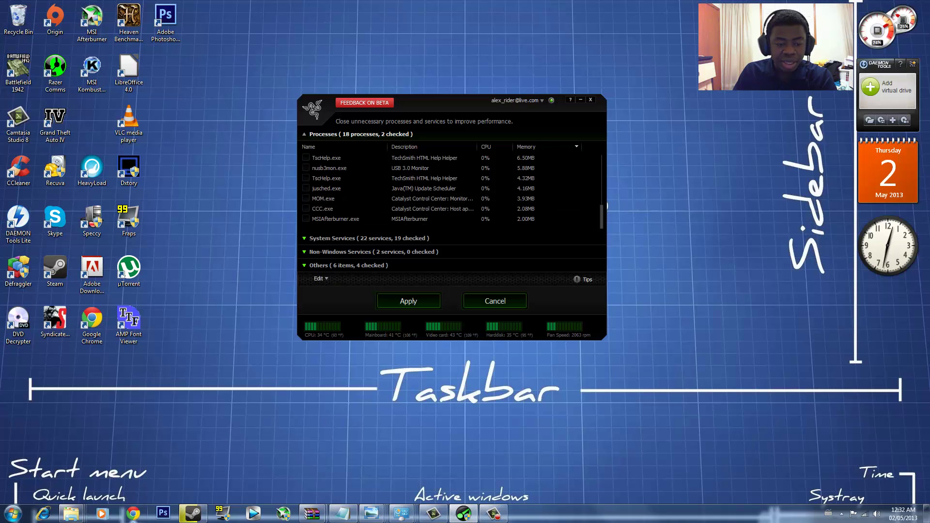
Step: Switch to Chrome, search the web for mom.exe and close the browser window
{"action": "left_click", "coordinate": [133, 514]}
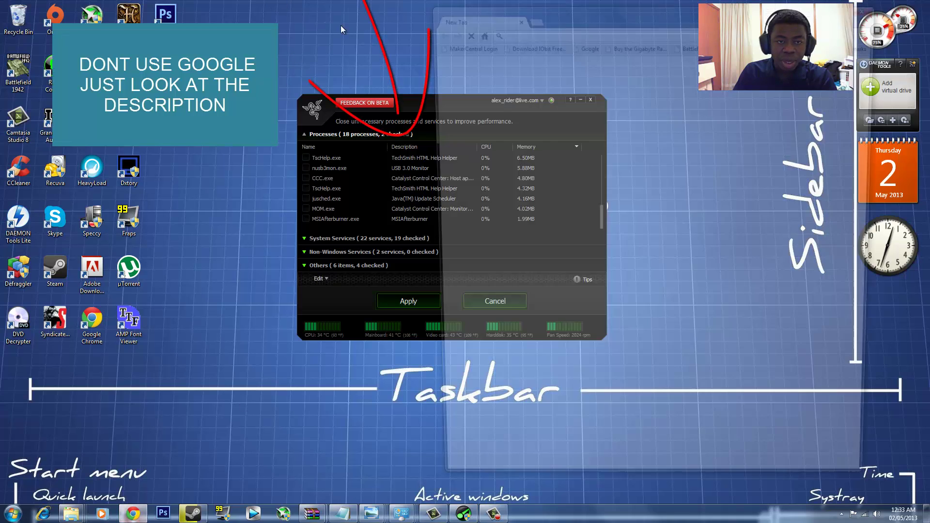
{"action": "type", "text": "mom"}
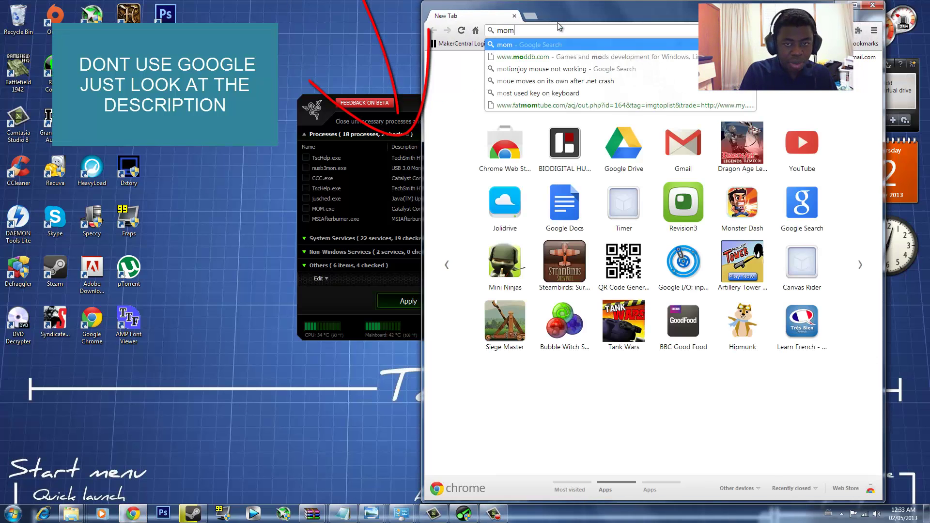
{"action": "type", "text": ".exe"}
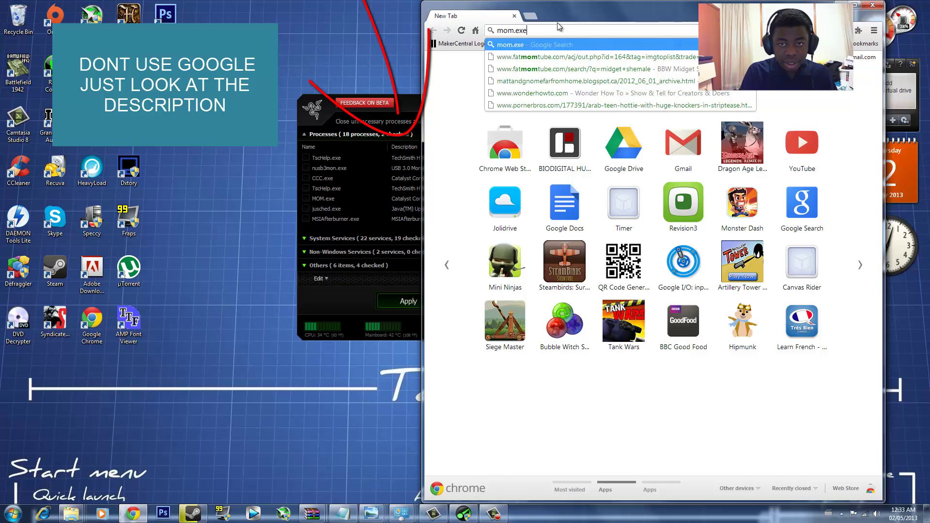
{"action": "key", "text": "Return"}
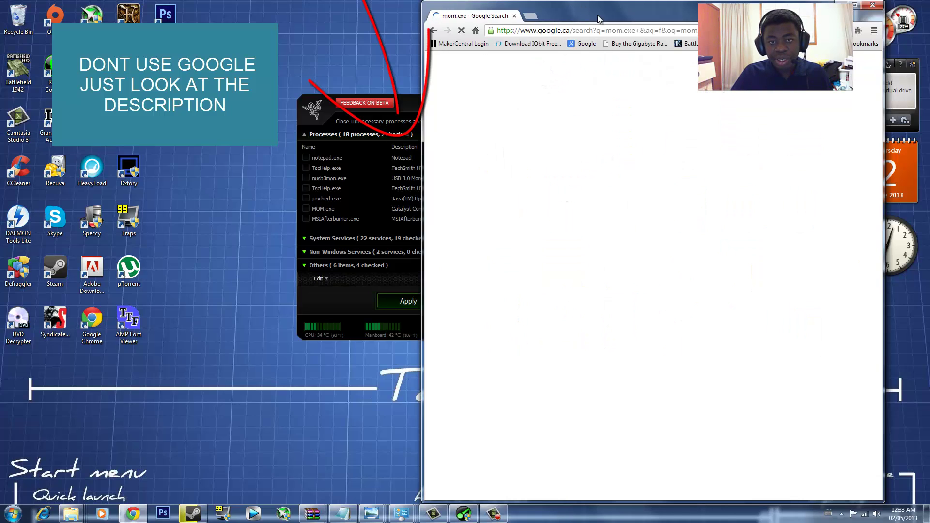
{"action": "left_click", "coordinate": [873, 6]}
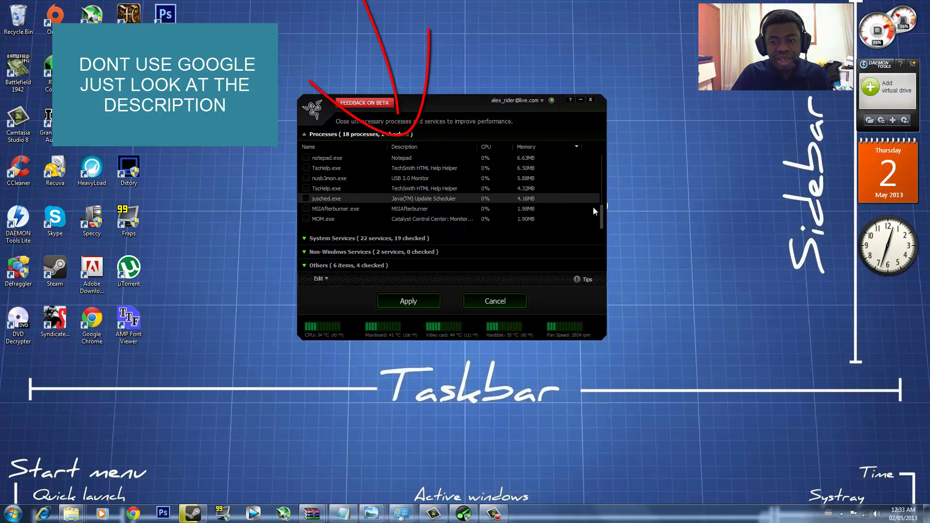
Step: Review the full process list and the System Services, Non-Windows Services and Others groups of items that can be closed
{"action": "left_click_drag", "start_coordinate": [604, 216], "coordinate": [594, 200]}
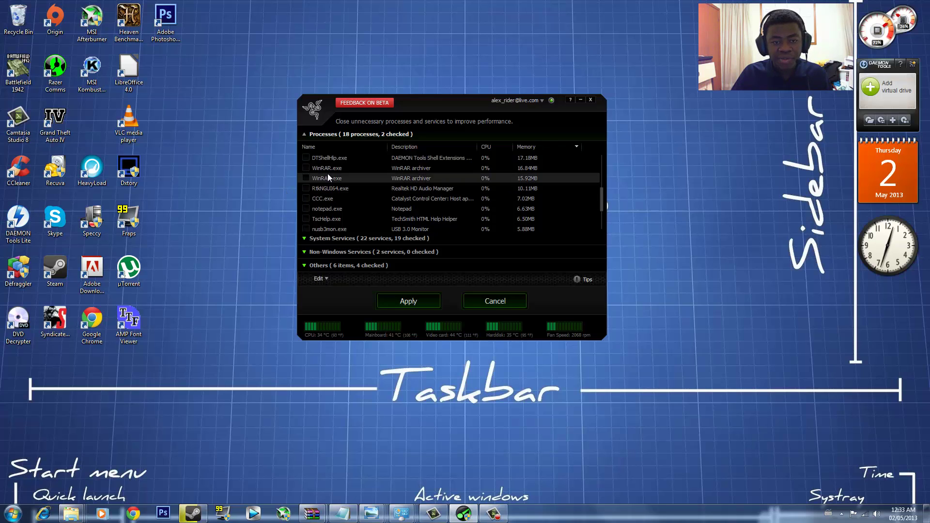
{"action": "scroll", "coordinate": [327, 173], "scroll_direction": "up", "scroll_amount": 5}
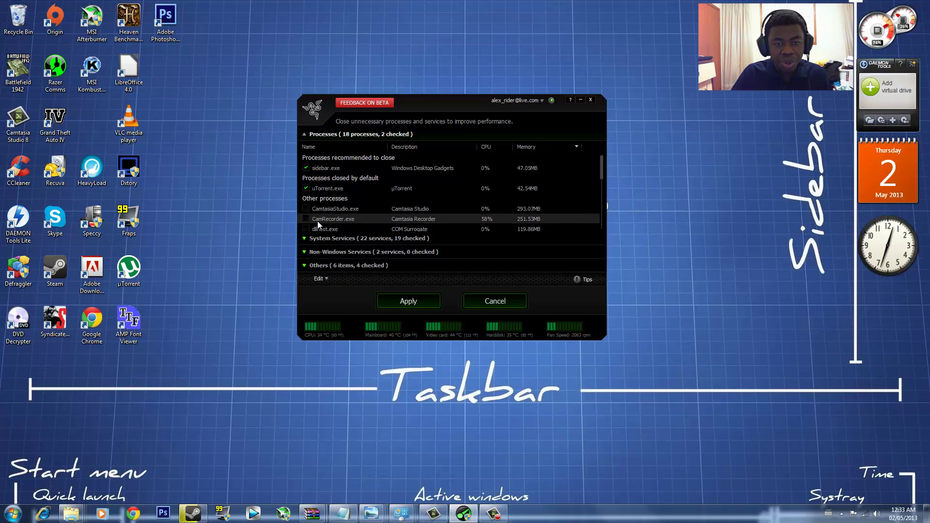
{"action": "scroll", "coordinate": [324, 221], "scroll_direction": "down", "scroll_amount": 1}
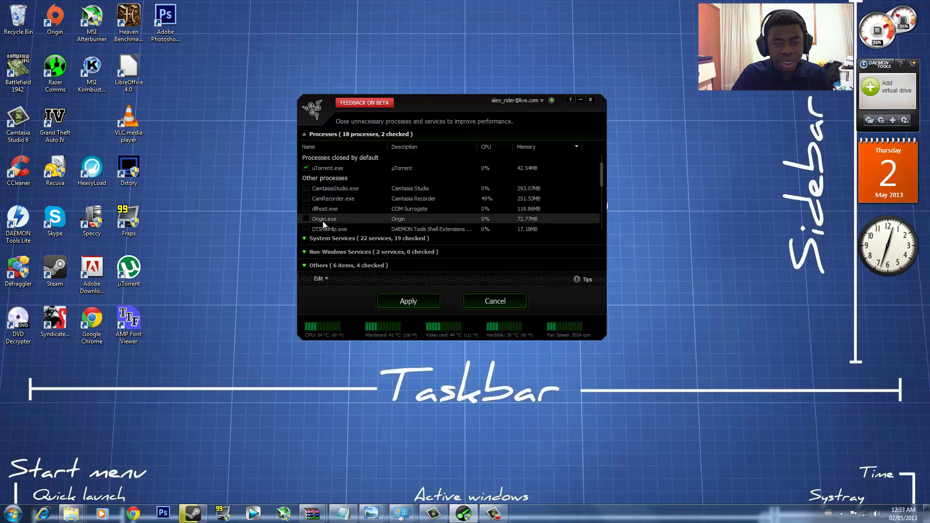
{"action": "scroll", "coordinate": [318, 216], "scroll_direction": "down", "scroll_amount": 4}
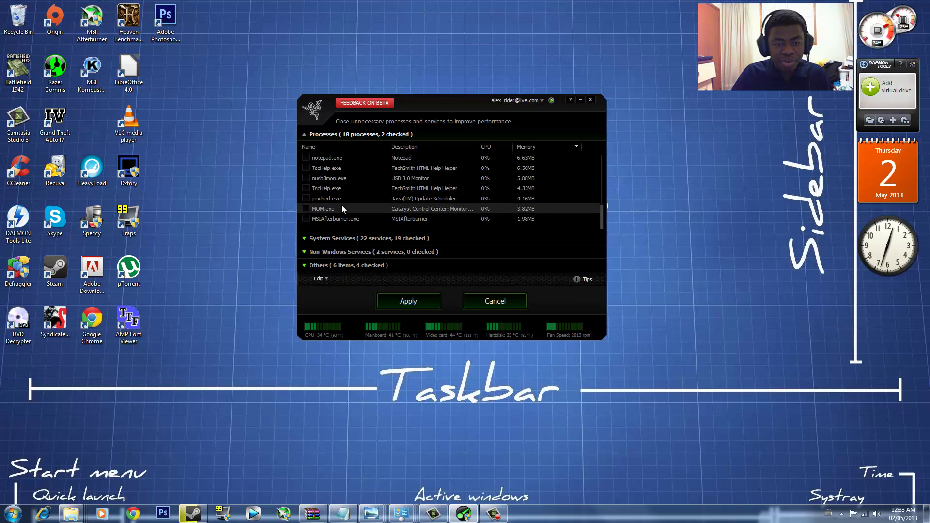
{"action": "scroll", "coordinate": [336, 207], "scroll_direction": "up", "scroll_amount": 5}
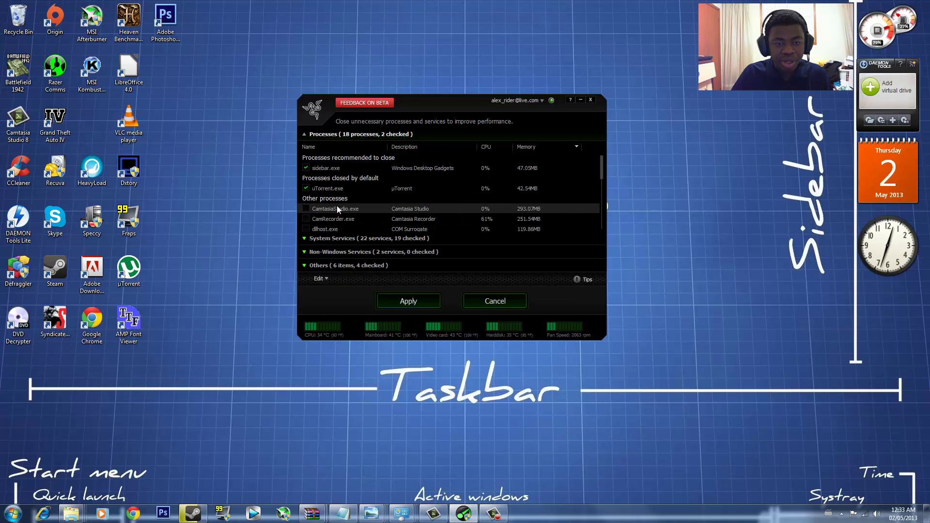
{"action": "left_click", "coordinate": [319, 239]}
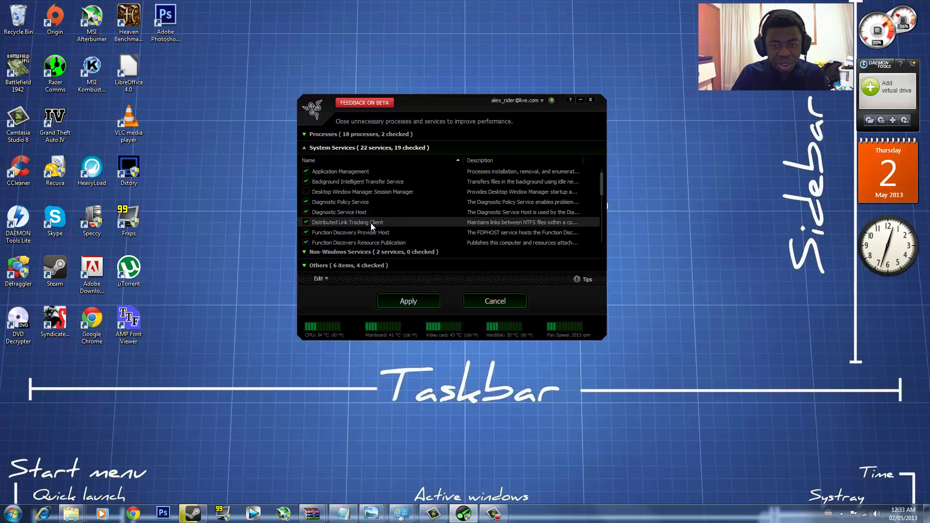
{"action": "left_click", "coordinate": [312, 254]}
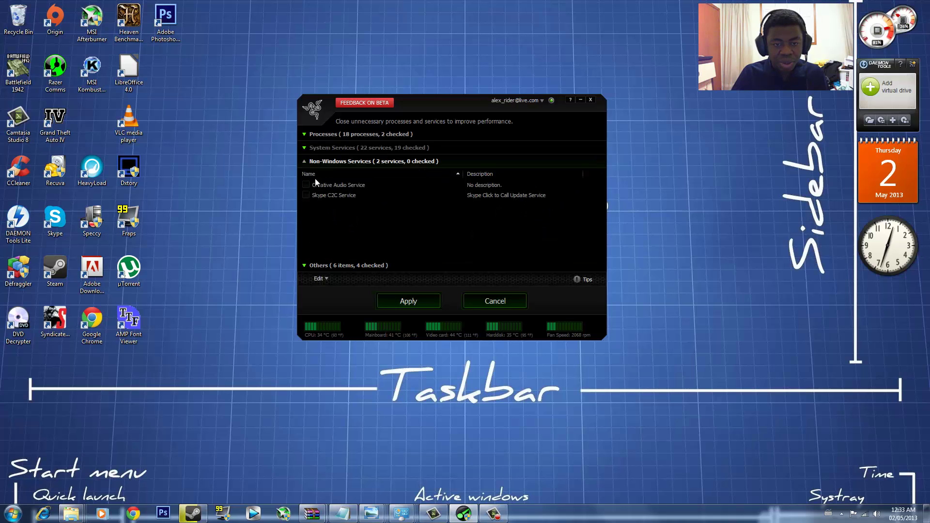
{"action": "left_click", "coordinate": [322, 265]}
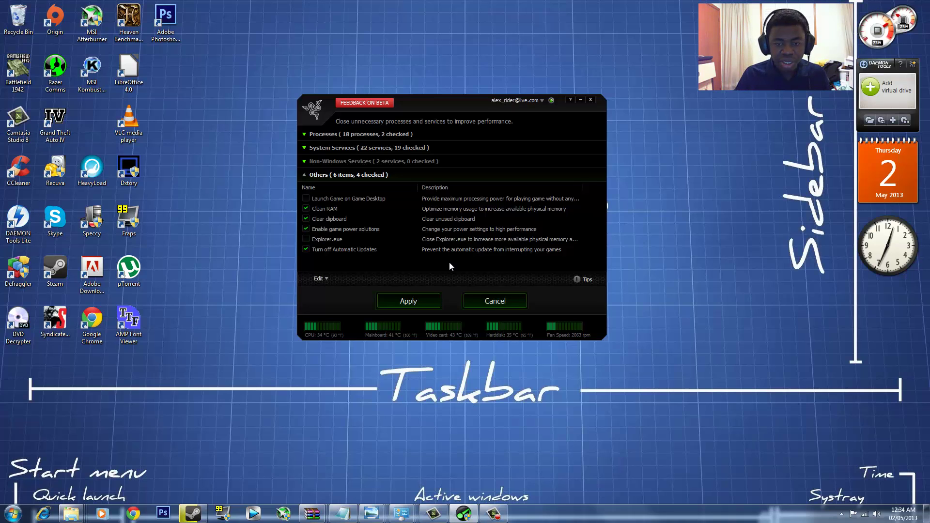
Step: Run explorer.exe as a new task from Windows Task Manager and close the Libraries window
{"action": "key", "text": "ctrl+shift+Escape"}
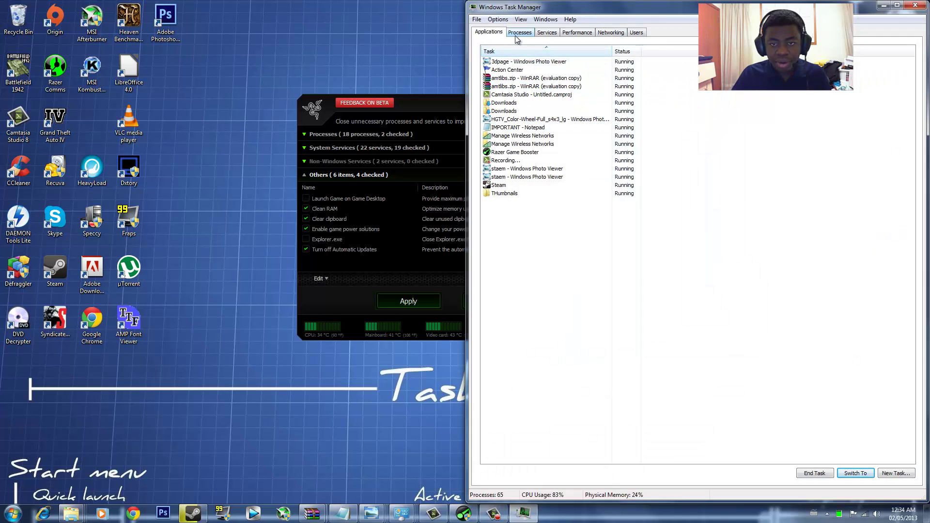
{"action": "left_click", "coordinate": [476, 19]}
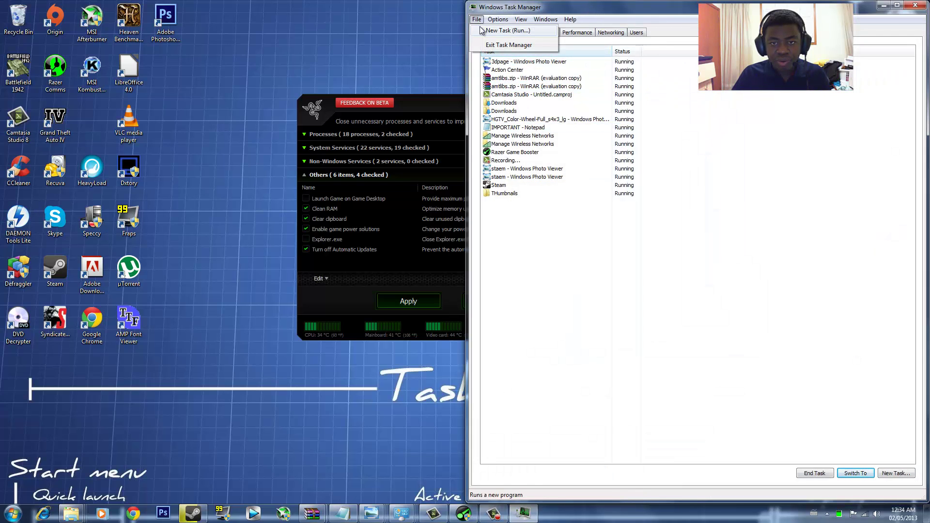
{"action": "left_click", "coordinate": [504, 31]}
{"action": "type", "text": "exeplore"}
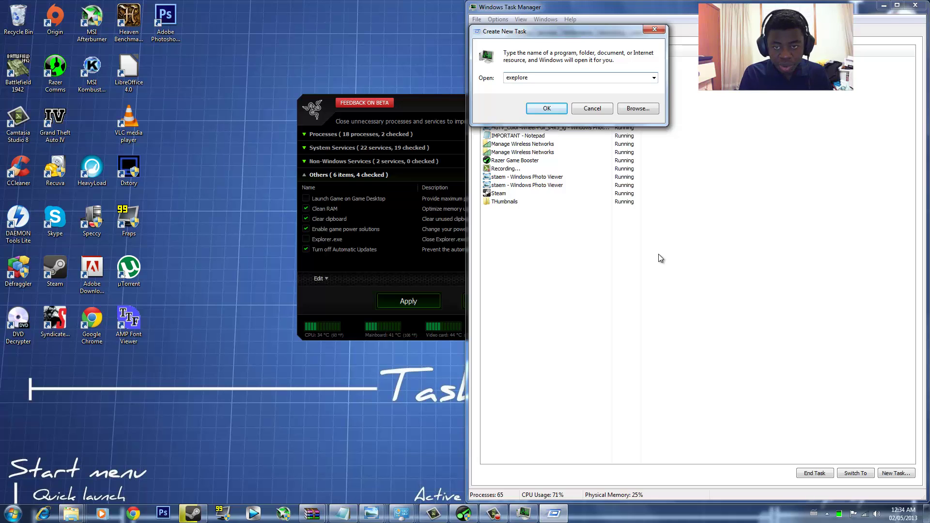
{"action": "type", "text": "r.exe"}
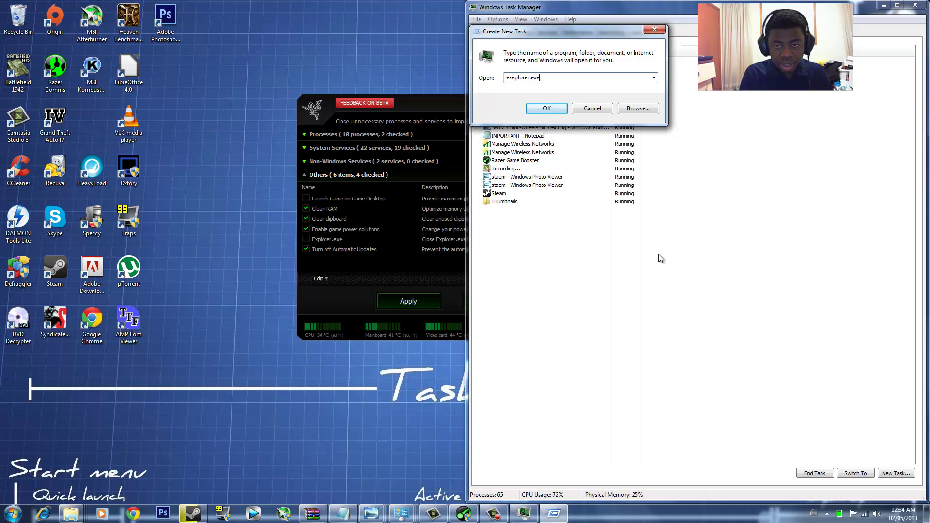
{"action": "key", "text": "Return"}
{"action": "key", "text": "Return"}
{"action": "key", "text": "Left"}
{"action": "key", "text": "Left"}
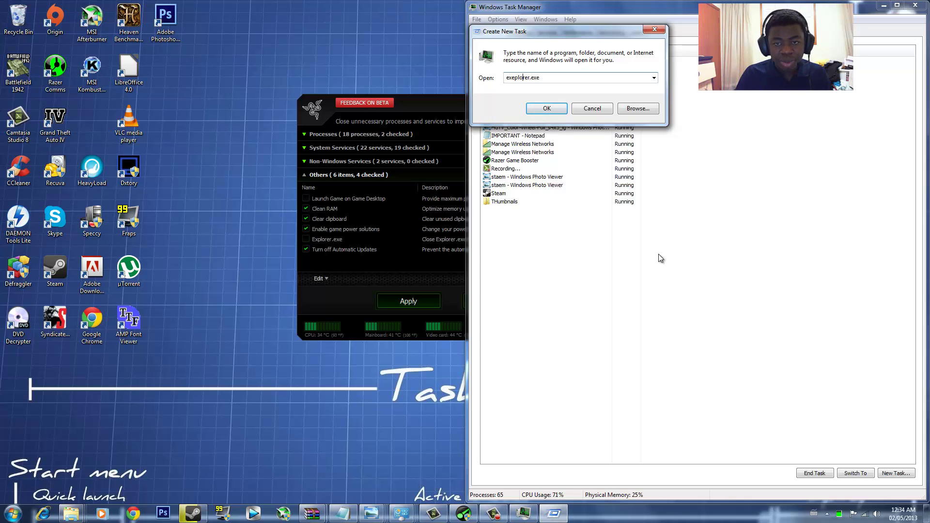
{"action": "key", "text": "BackSpace"}
{"action": "key", "text": "Return"}
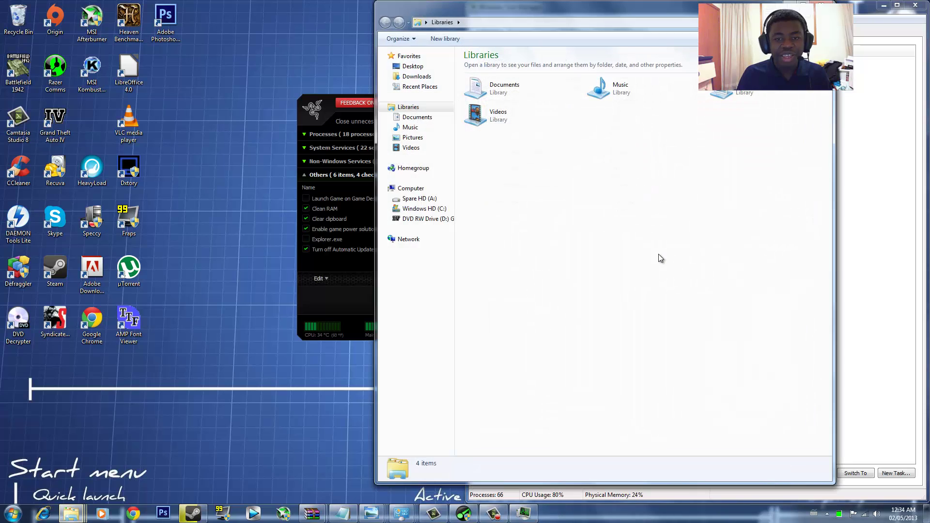
{"action": "key", "text": "alt+F4"}
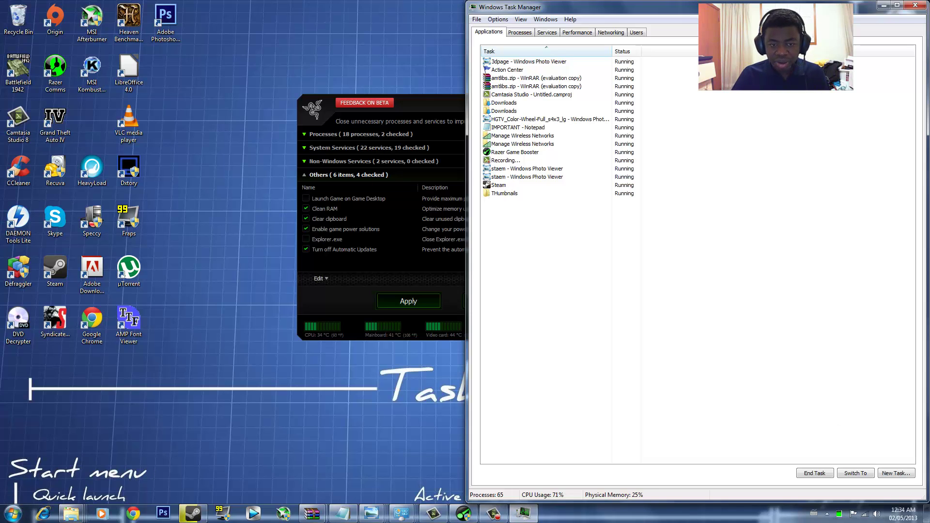
Step: Leave the Dota 2 configuration without applying it and launch Freecell from the Razer Game Booster launcher
{"action": "left_click", "coordinate": [321, 298]}
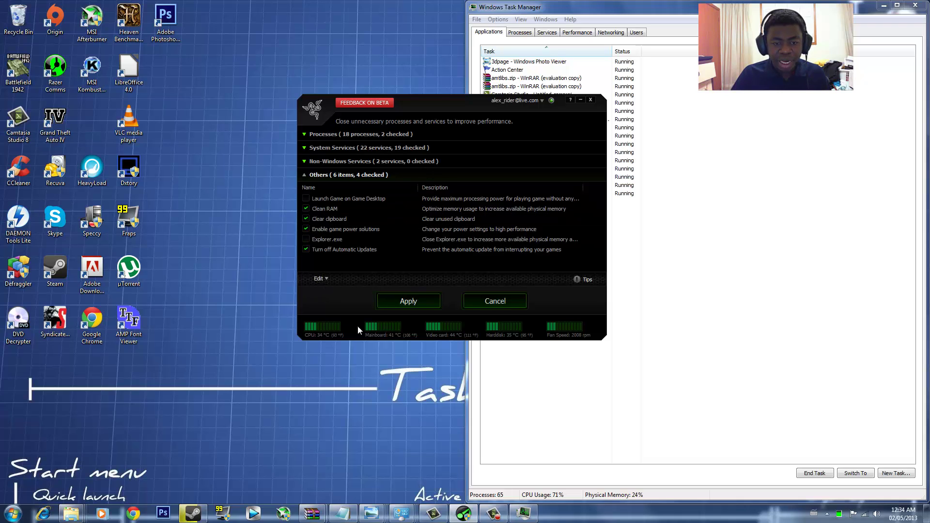
{"action": "left_click", "coordinate": [494, 303]}
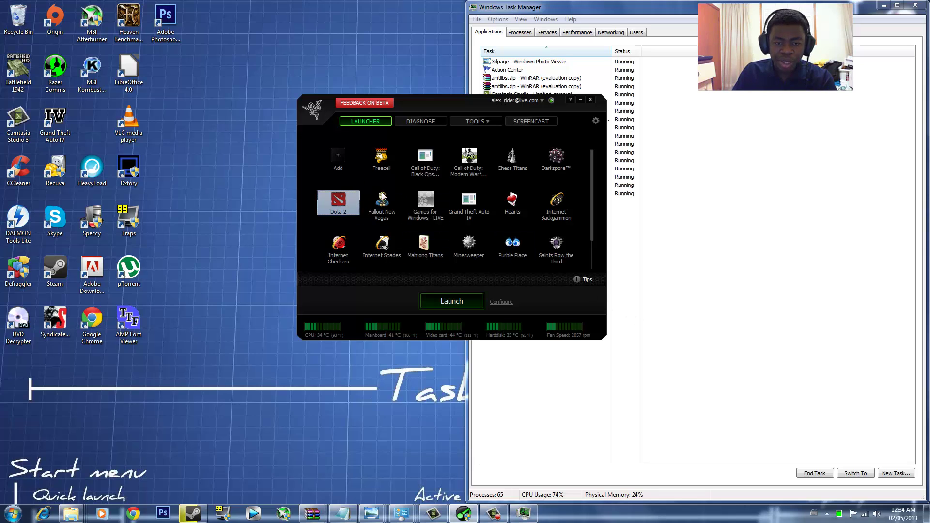
{"action": "left_click", "coordinate": [383, 159]}
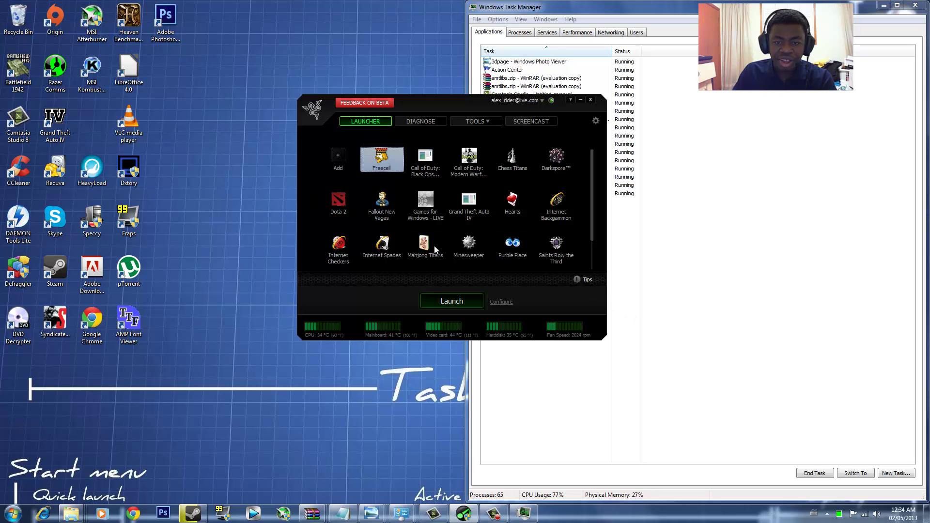
{"action": "left_click", "coordinate": [425, 301]}
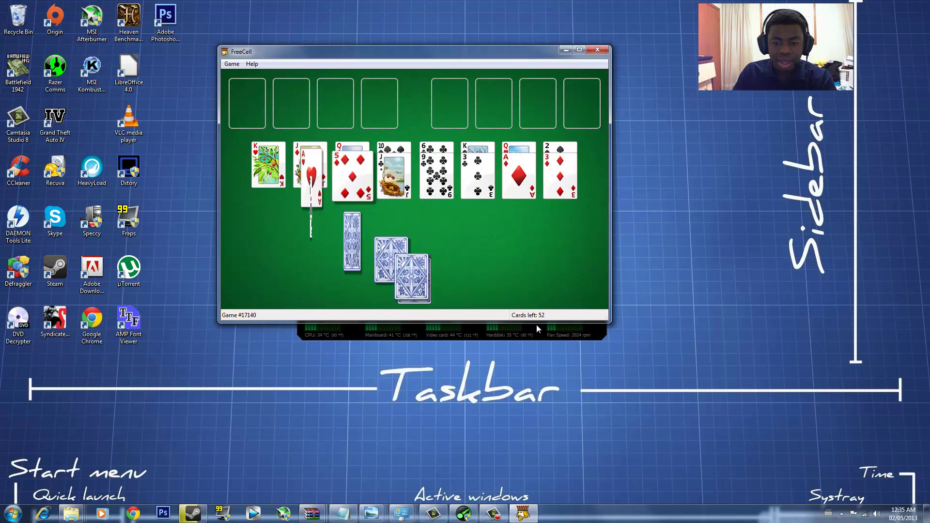
Step: Open Windows Task Manager and examine its process, service and performance pages while FreeCell is running
{"action": "right_click", "coordinate": [628, 514]}
{"action": "left_click", "coordinate": [651, 486]}
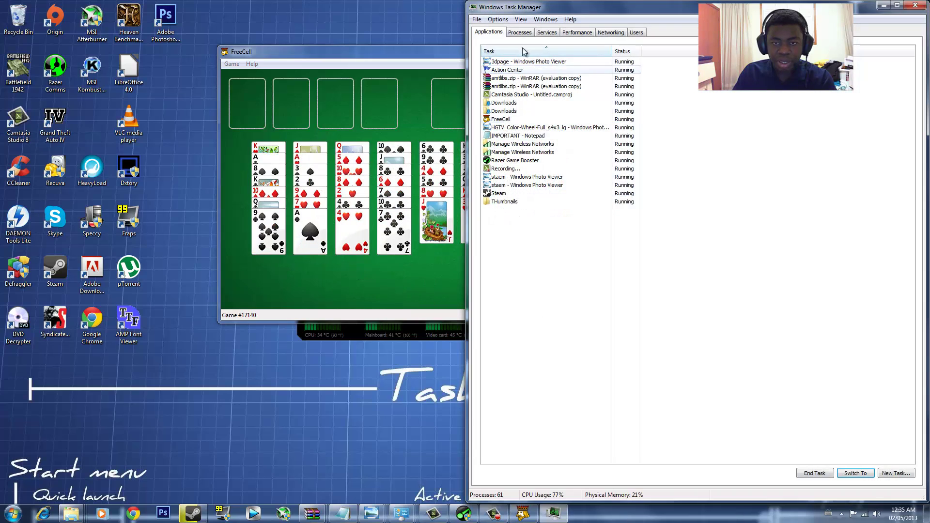
{"action": "left_click", "coordinate": [519, 33]}
{"action": "left_click", "coordinate": [547, 32]}
{"action": "left_click", "coordinate": [577, 32]}
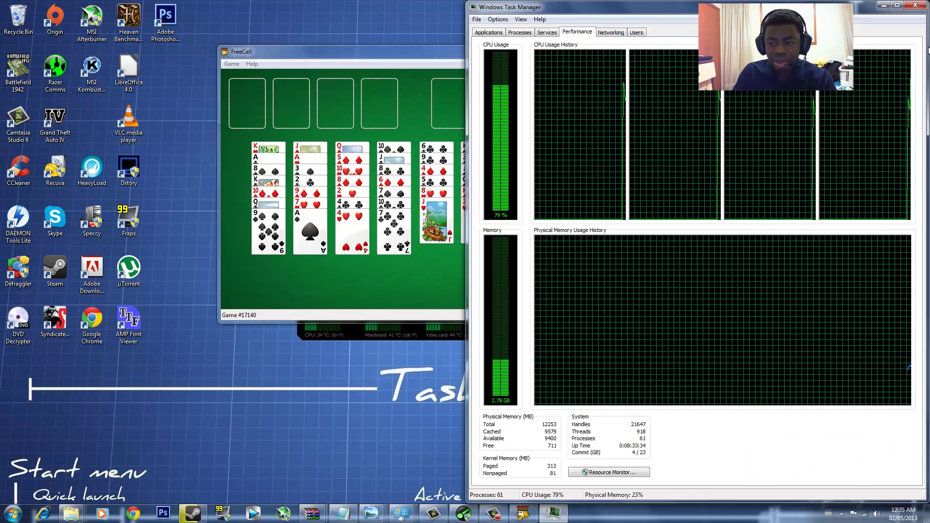
Step: Move the FreeCell window clear of Task Manager, examine the running processes and put Task Manager away
{"action": "left_click", "coordinate": [320, 48]}
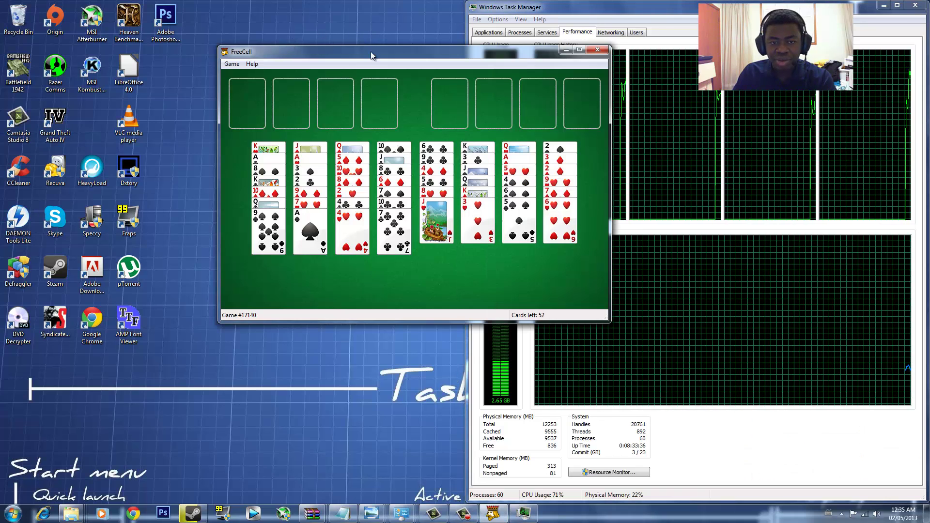
{"action": "left_click_drag", "start_coordinate": [321, 48], "coordinate": [144, 36]}
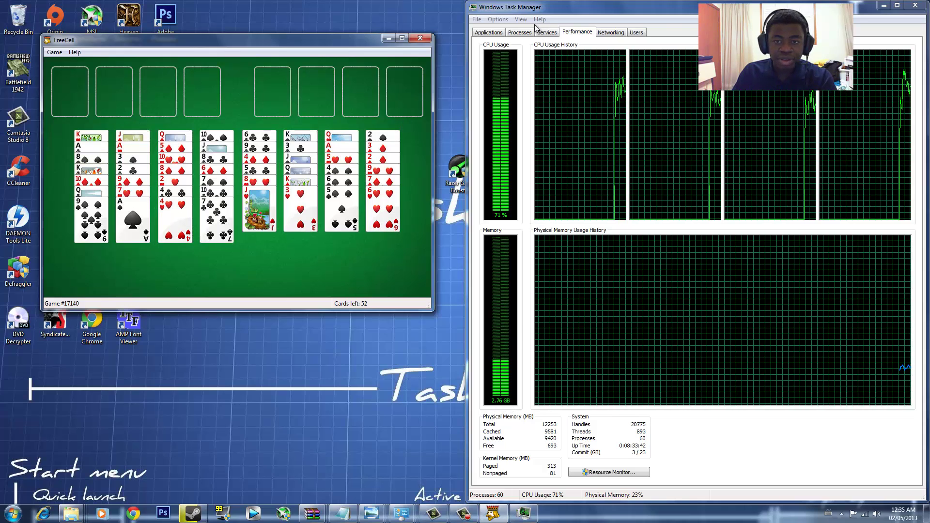
{"action": "left_click", "coordinate": [522, 32]}
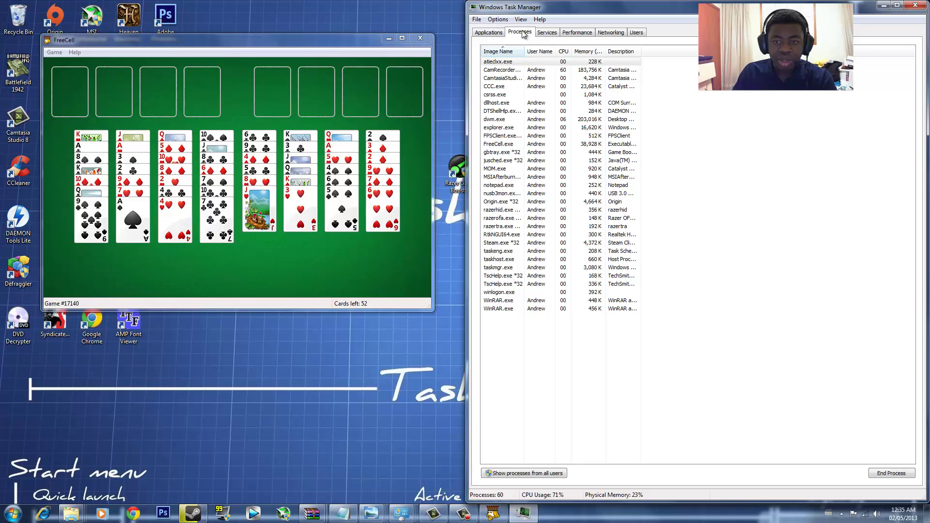
{"action": "left_click", "coordinate": [915, 5]}
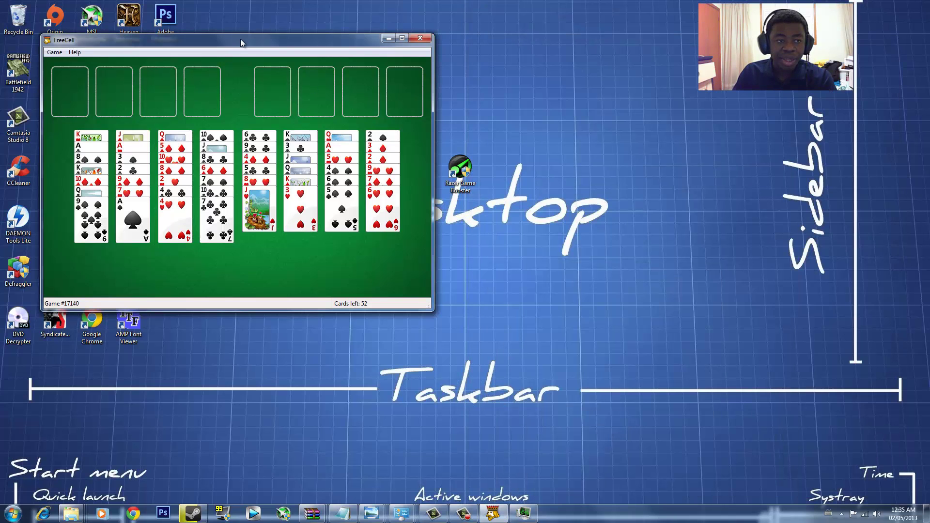
Step: Move the ace of spades, nine of spades and four of hearts to free cells in FreeCell, and quit the game
{"action": "left_click_drag", "start_coordinate": [241, 38], "coordinate": [617, 47]}
{"action": "left_click_drag", "start_coordinate": [509, 221], "coordinate": [487, 101]}
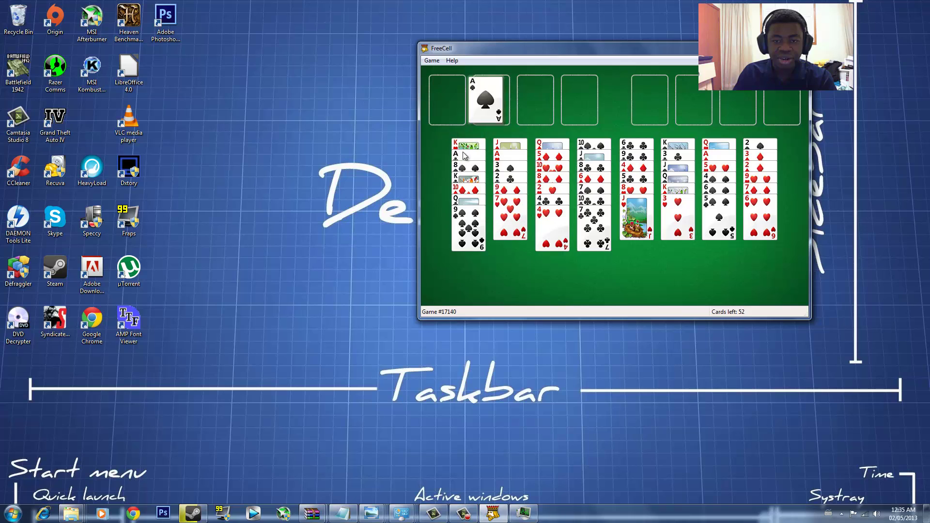
{"action": "double_click", "coordinate": [469, 228]}
{"action": "double_click", "coordinate": [553, 228]}
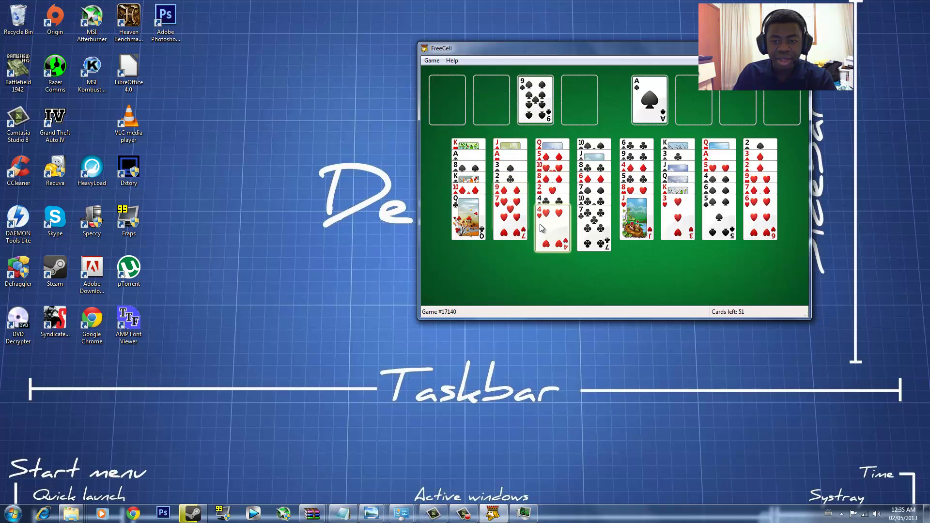
{"action": "left_click", "coordinate": [586, 162]}
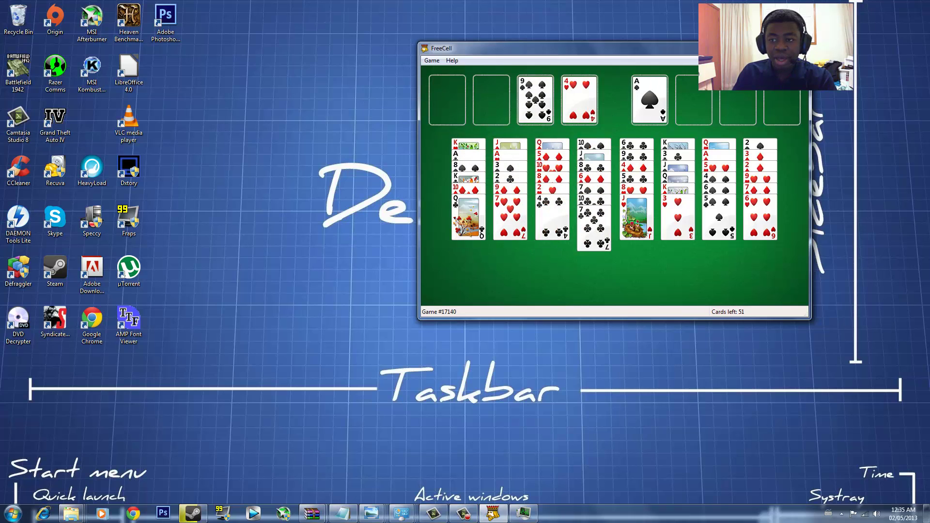
{"action": "key", "text": "alt+F4"}
{"action": "left_click", "coordinate": [640, 193]}
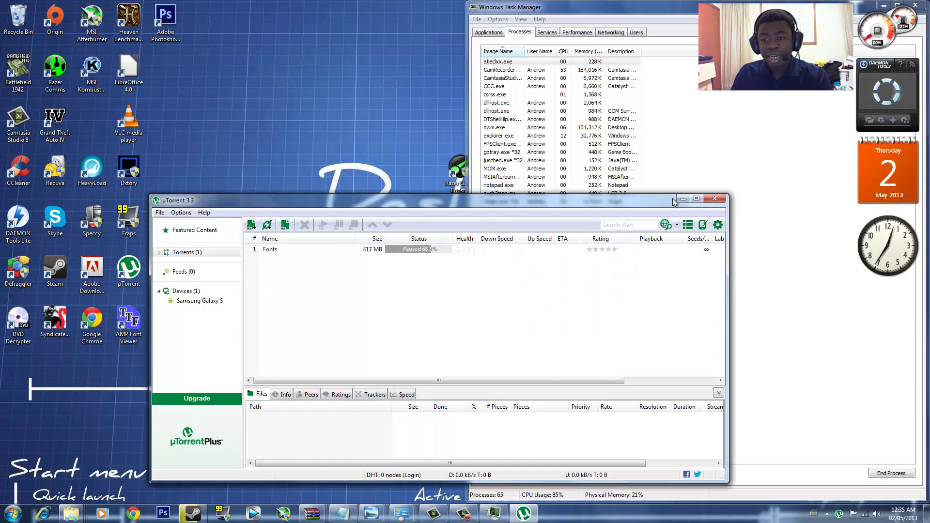
Step: Close the µTorrent window, minimize Task Manager and return to the desktop after viewing the Steam library
{"action": "left_click", "coordinate": [714, 198]}
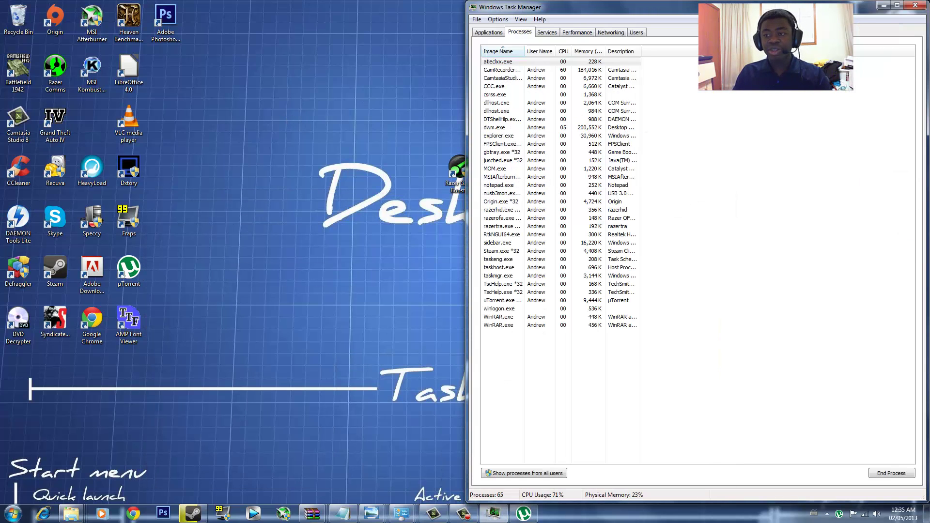
{"action": "left_click", "coordinate": [884, 6]}
{"action": "left_click", "coordinate": [206, 518]}
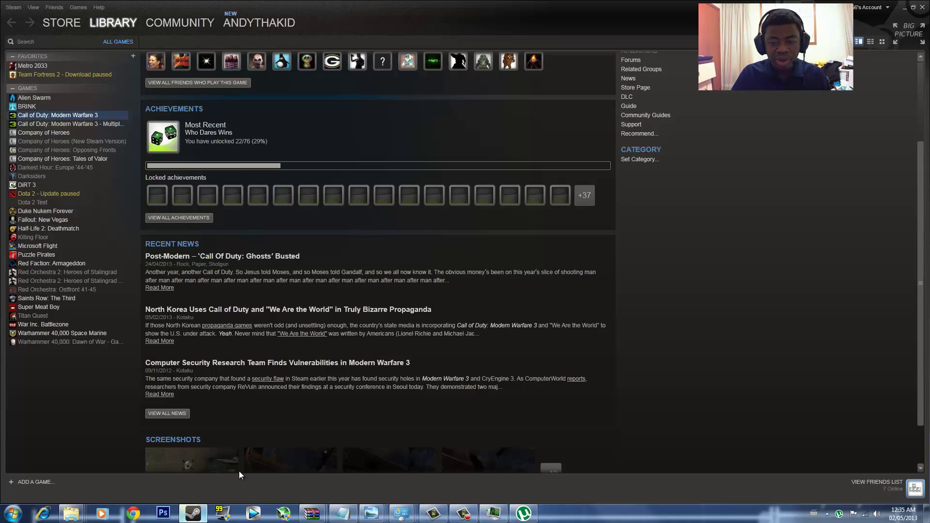
{"action": "left_click", "coordinate": [926, 514]}
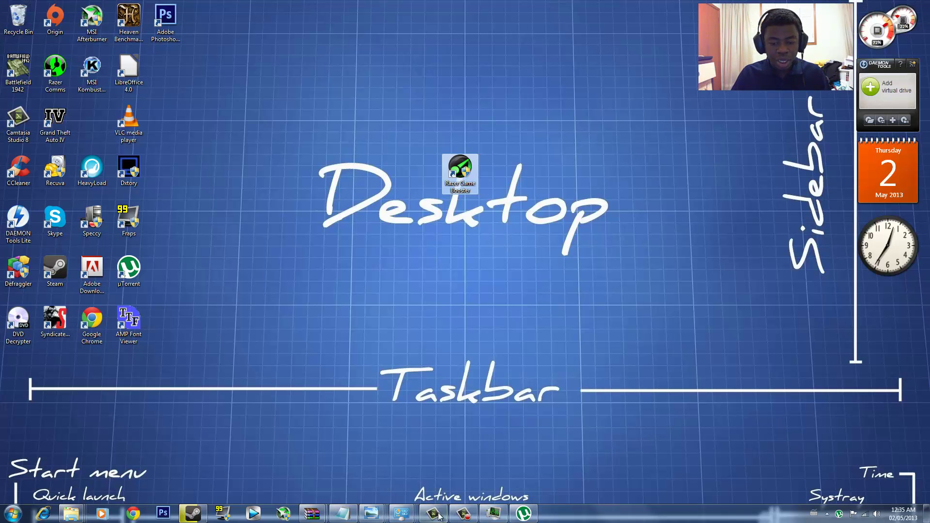
Step: Rearrange the desktop shortcuts, putting VLC media player below MSI Kombustor, shifting its column up and placing Razer Game Booster below Adobe Photoshop
{"action": "mouse_move", "coordinate": [522, 512]}
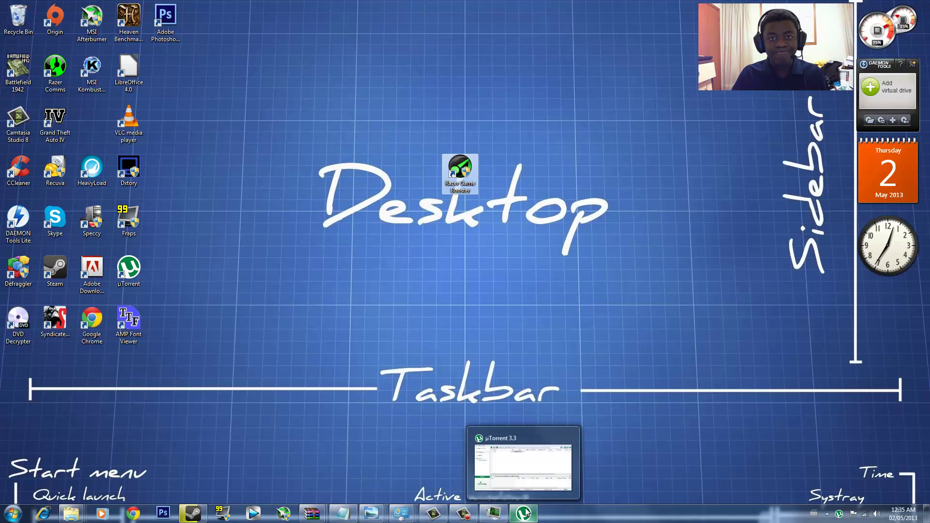
{"action": "mouse_move", "coordinate": [546, 480]}
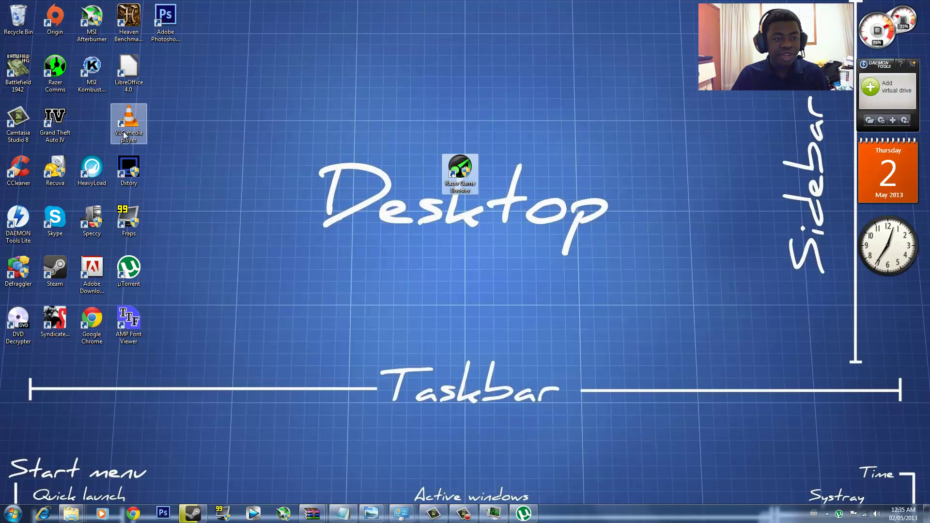
{"action": "left_click_drag", "start_coordinate": [124, 136], "coordinate": [92, 136]}
{"action": "left_click_drag", "start_coordinate": [153, 149], "coordinate": [134, 295]}
{"action": "left_click_drag", "start_coordinate": [452, 178], "coordinate": [144, 85]}
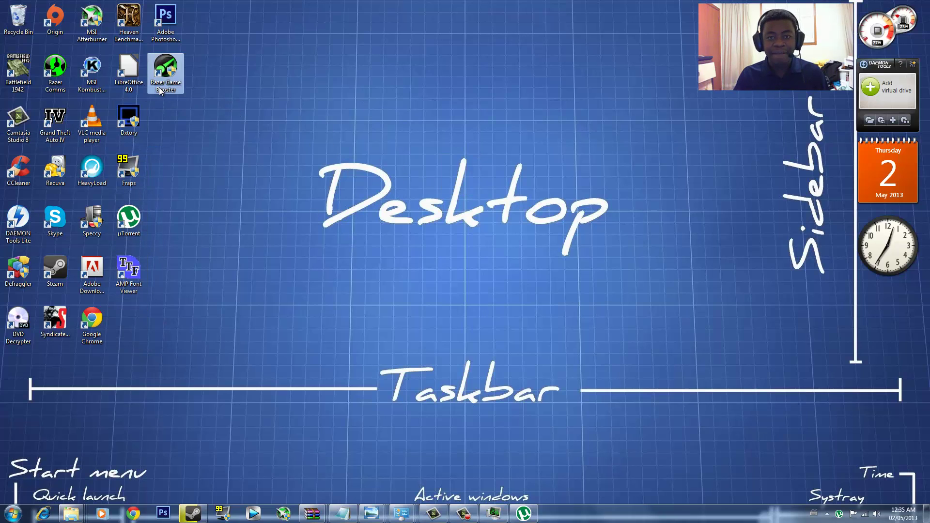